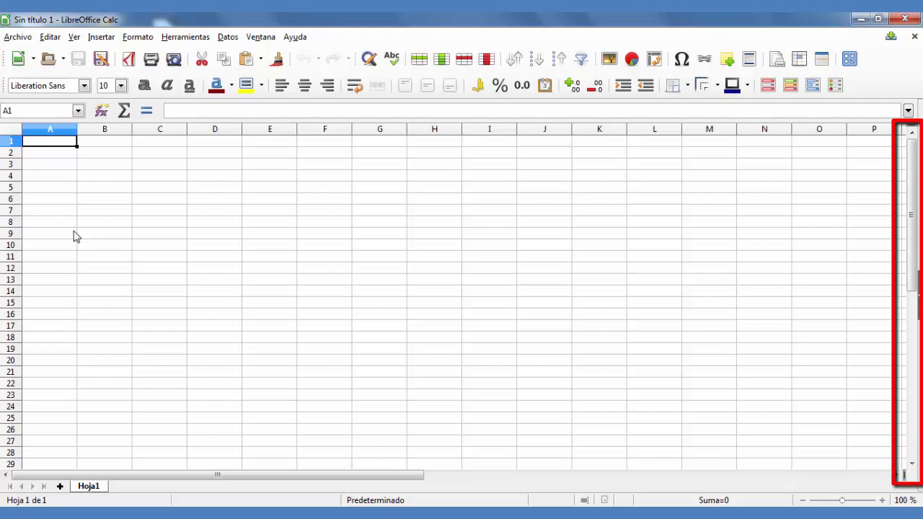
# Show the sidebar, widen it to view the cell properties, and hide it again
pyautogui.moveTo(910, 186); pyautogui.dragTo(914, 276)
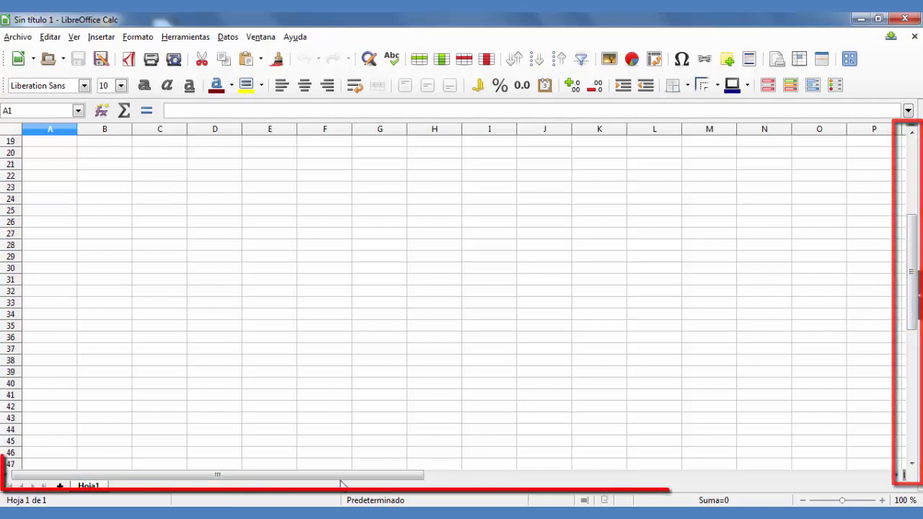
pyautogui.moveTo(334, 483); pyautogui.dragTo(303, 490)
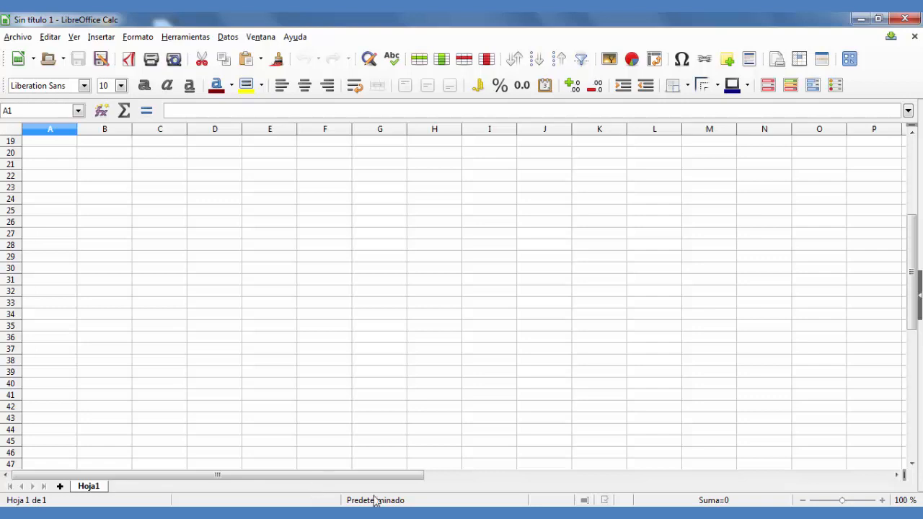
pyautogui.click(919, 301)
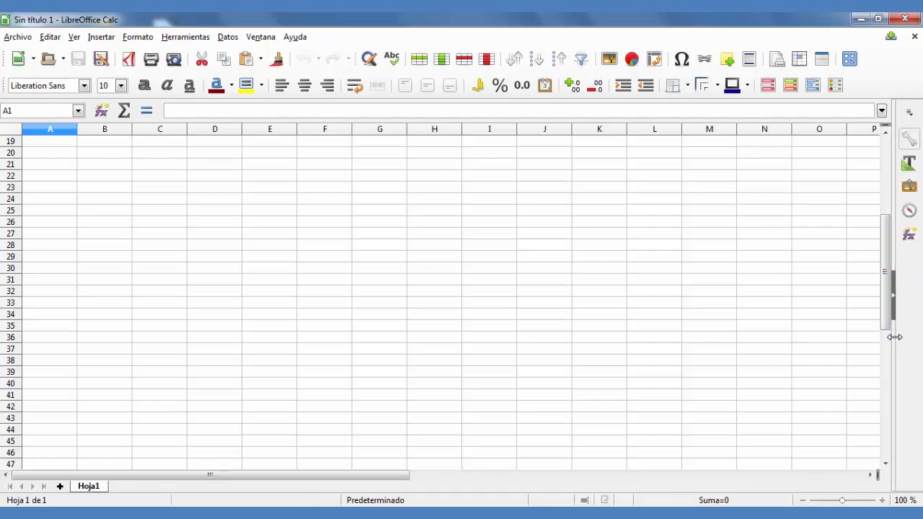
pyautogui.moveTo(895, 337); pyautogui.dragTo(869, 337)
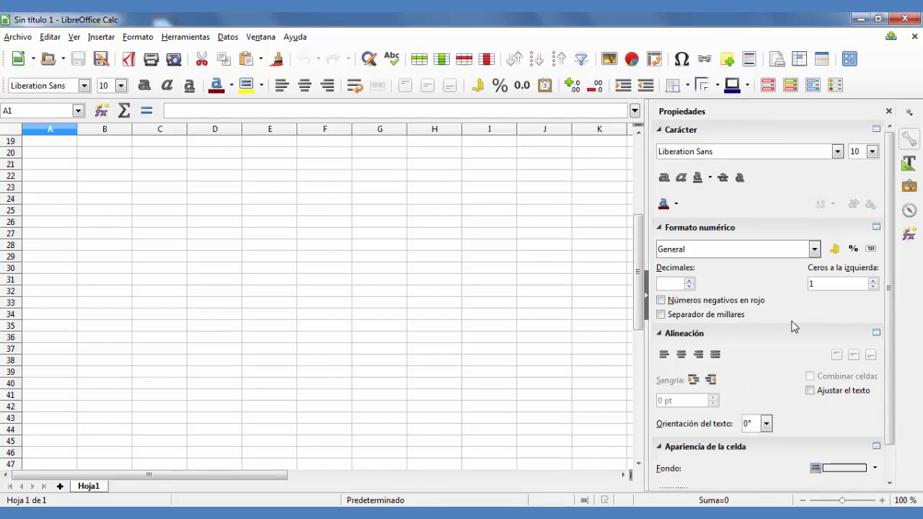
pyautogui.click(645, 297)
pyautogui.click(822, 275)
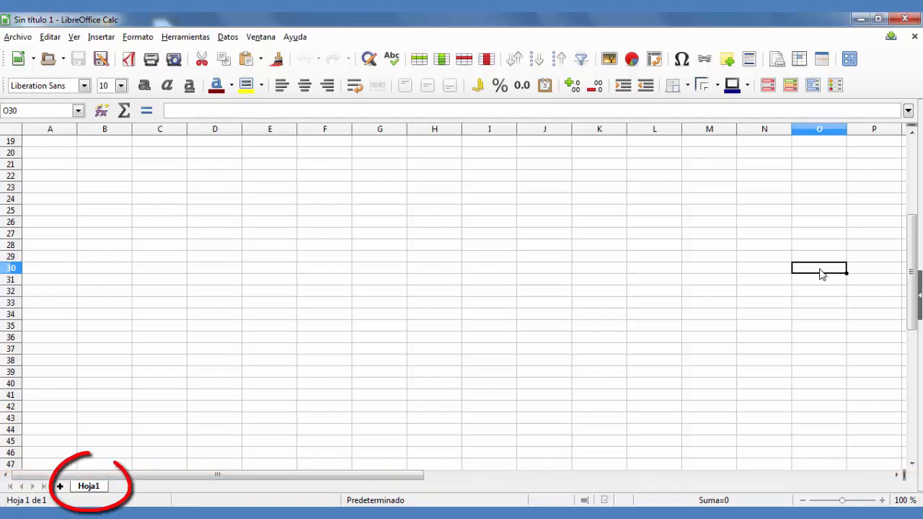
# Add a second sheet to the workbook and return to Hoja1
pyautogui.click(60, 486)
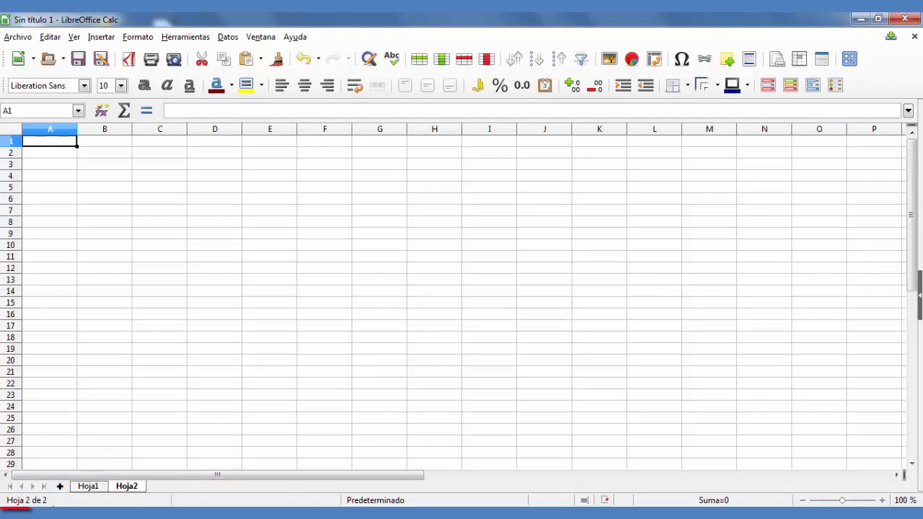
pyautogui.click(90, 488)
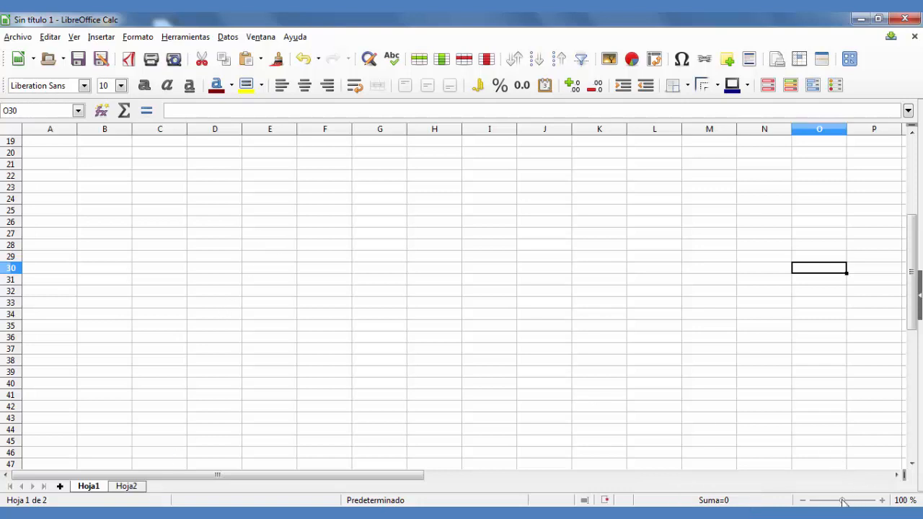
pyautogui.moveTo(842, 501); pyautogui.dragTo(841, 501)
# Enter 12 in cell F24 and 34 in cell F25, and select both cells to check their sum
pyautogui.click(317, 205)
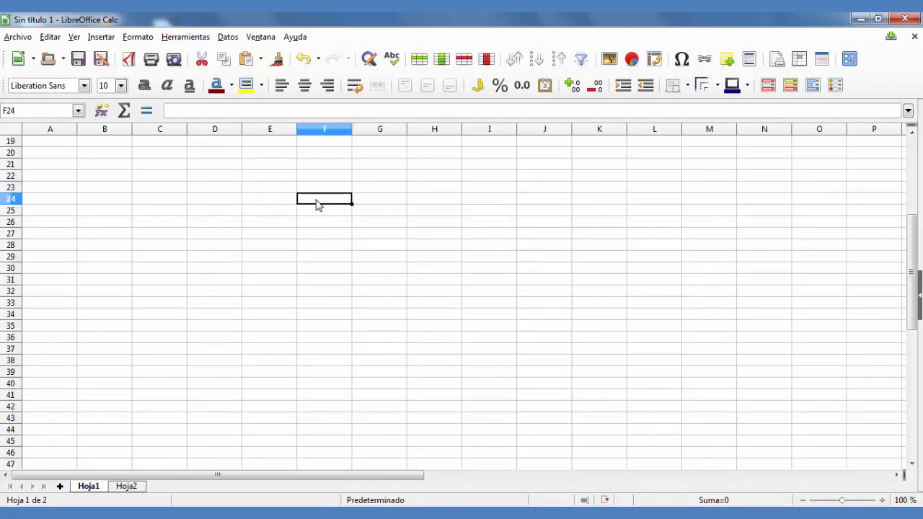
pyautogui.write('12')
pyautogui.press('Return')
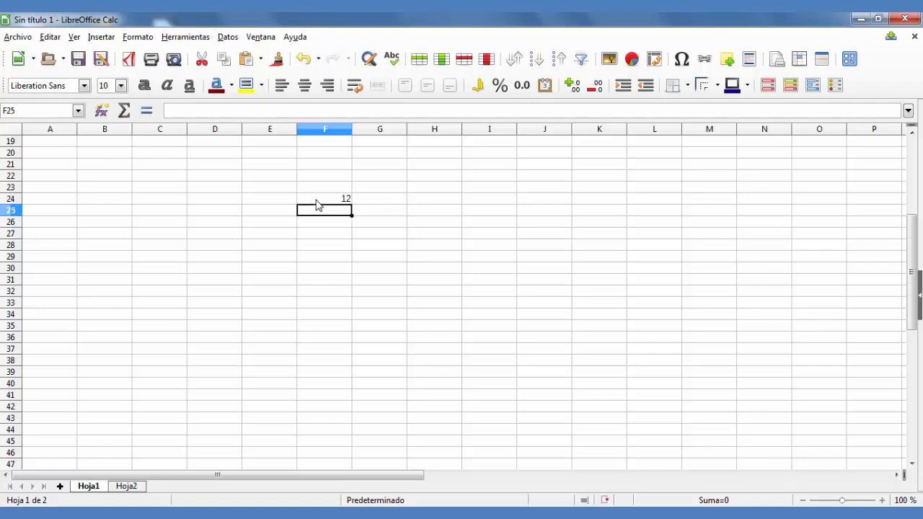
pyautogui.write('34')
pyautogui.press('Return')
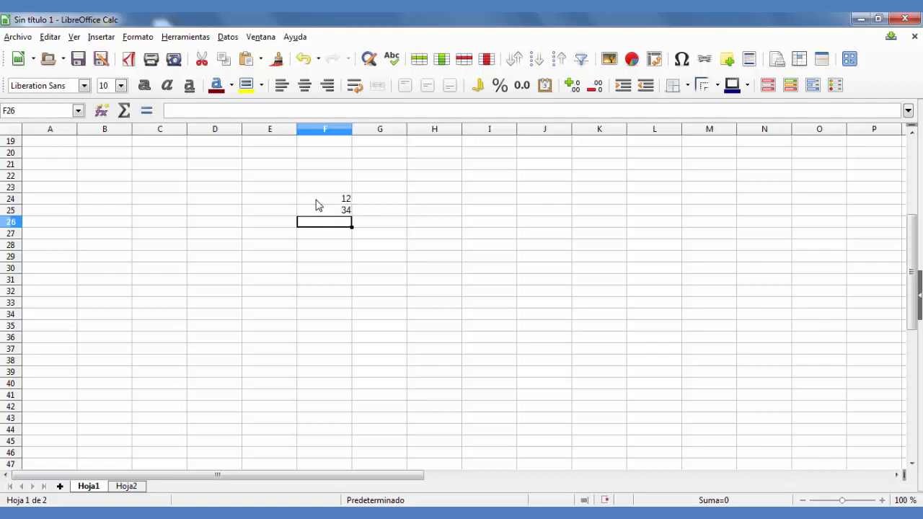
pyautogui.moveTo(316, 199); pyautogui.dragTo(318, 209)
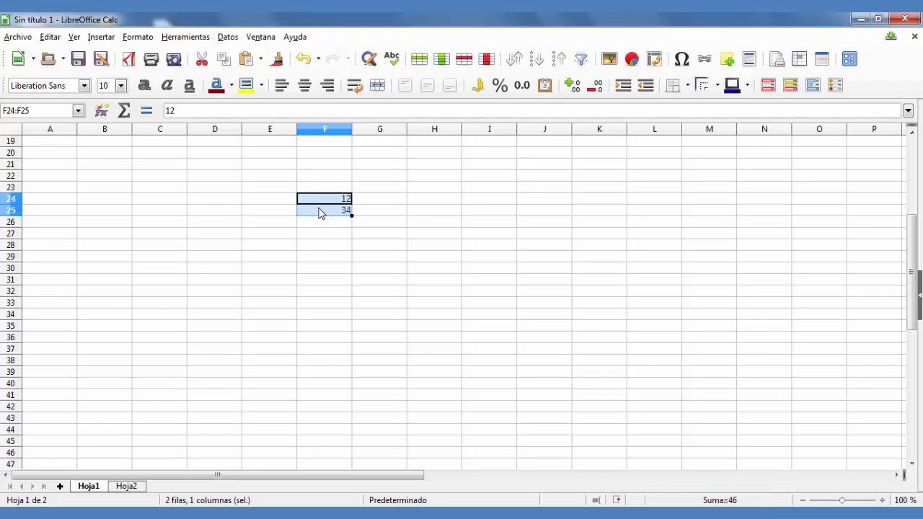
pyautogui.click(530, 204)
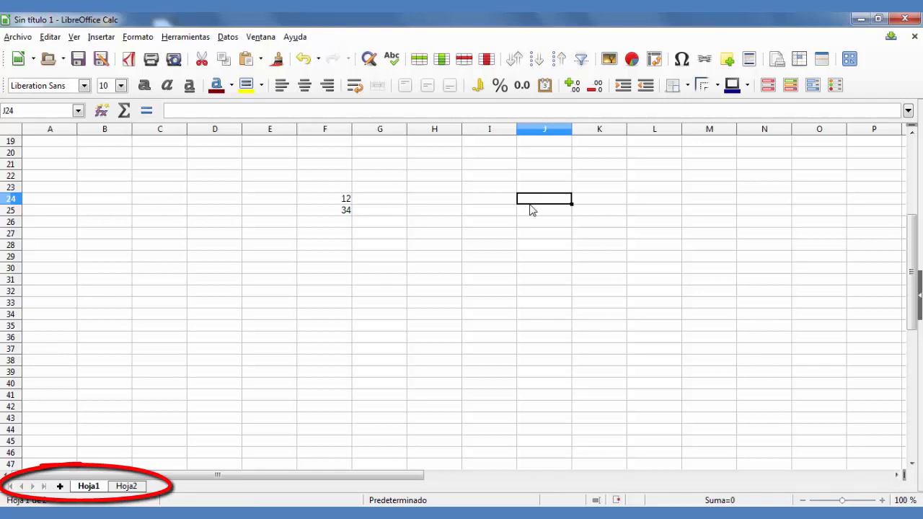
# Add a third sheet after Hoja2 and go back to Hoja1
pyautogui.click(126, 486)
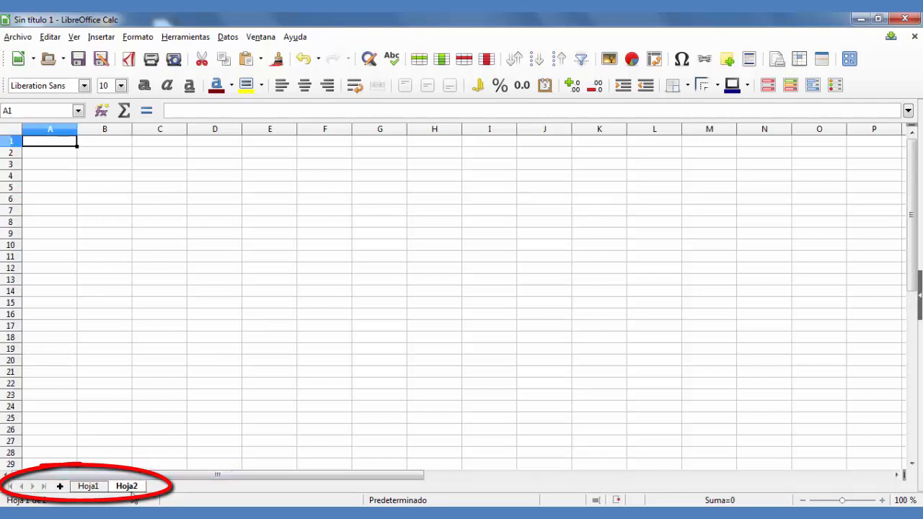
pyautogui.click(60, 486)
pyautogui.click(88, 486)
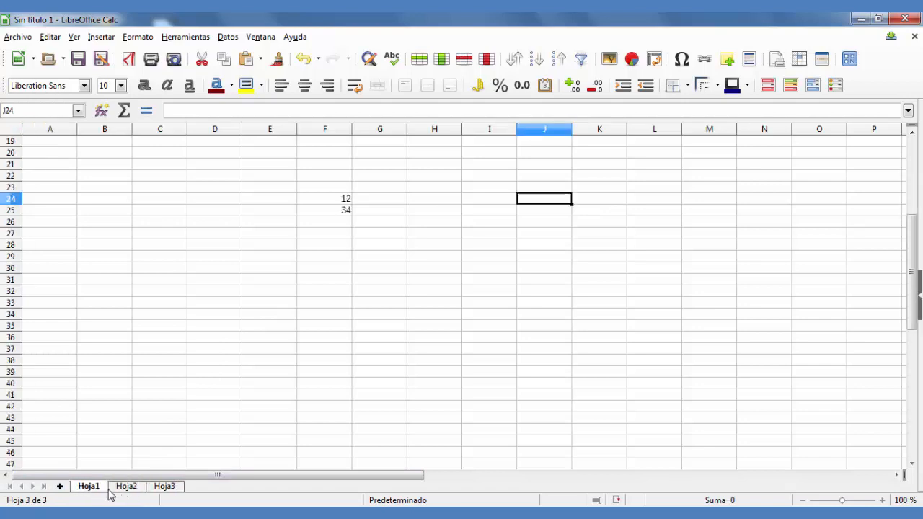
# Look through Hoja2 and Hoja3, comparing them with Hoja1, and finish on cell C34 of Hoja1
pyautogui.click(122, 490)
pyautogui.click(164, 490)
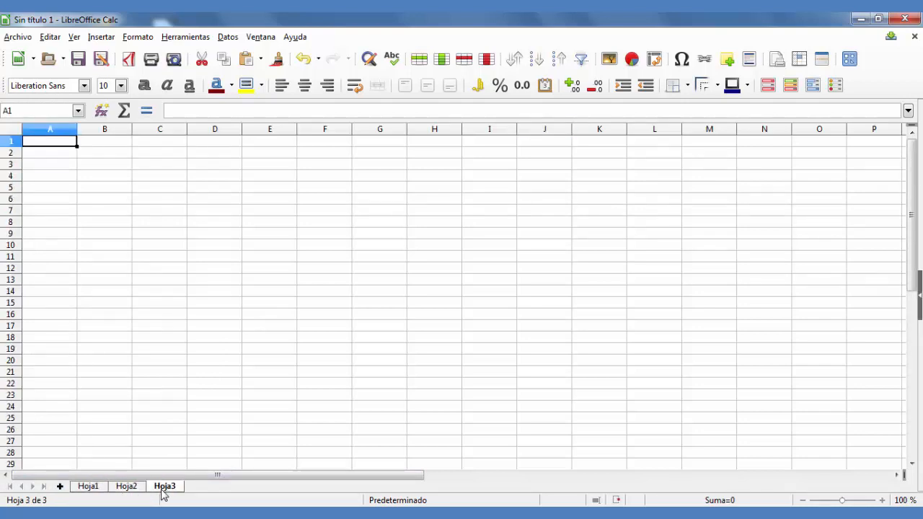
pyautogui.click(92, 490)
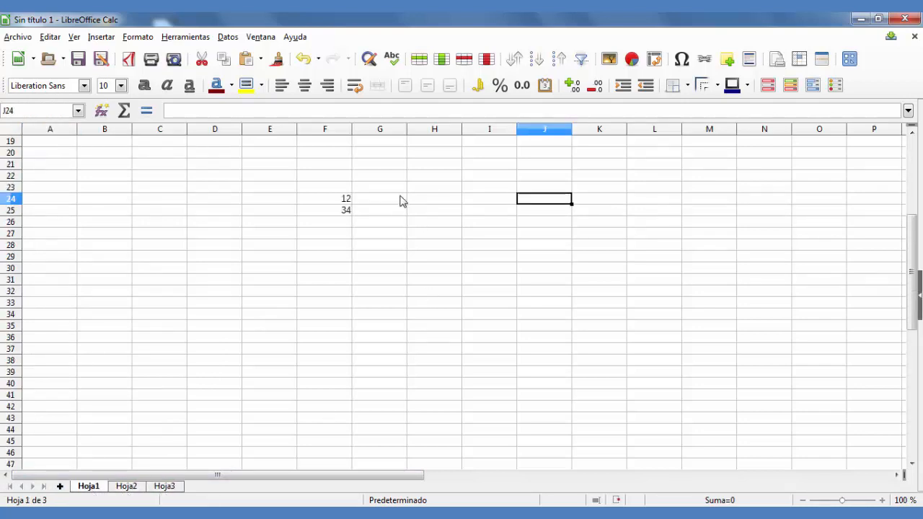
pyautogui.click(127, 487)
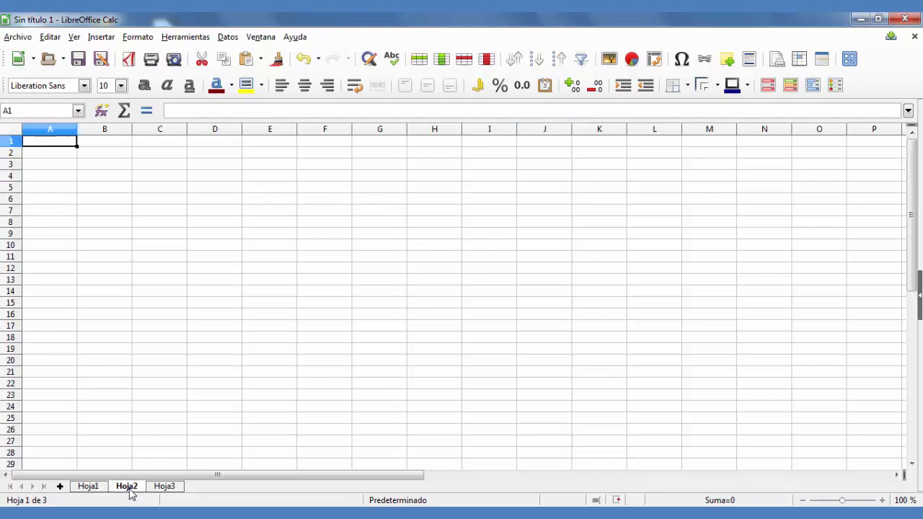
pyautogui.click(90, 489)
pyautogui.click(185, 317)
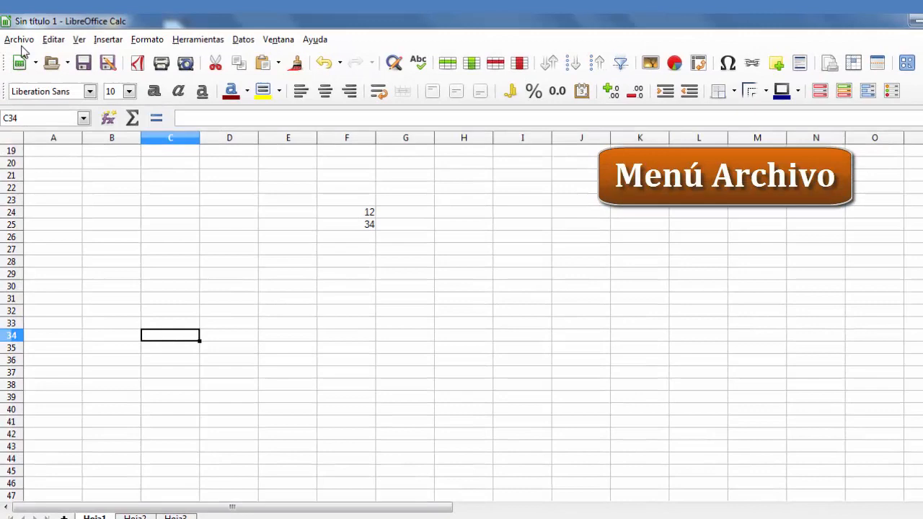
pyautogui.click(21, 38)
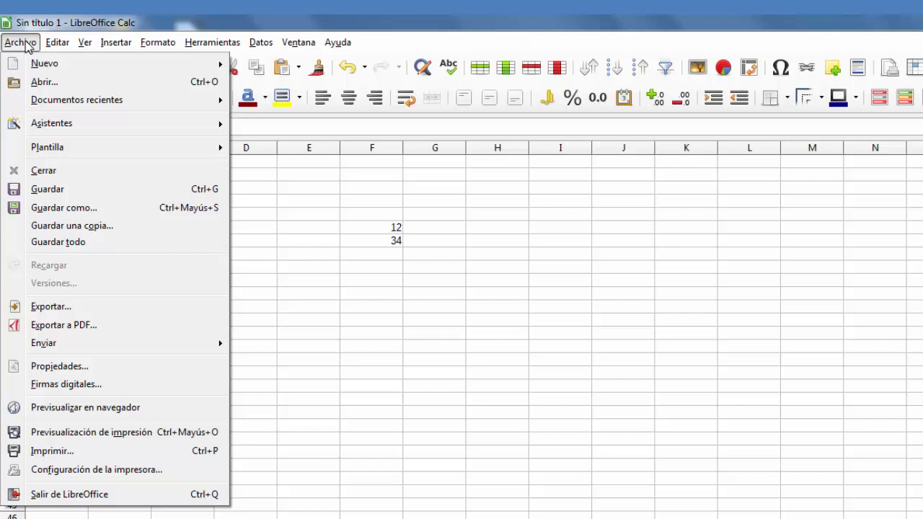
pyautogui.moveTo(40, 64)
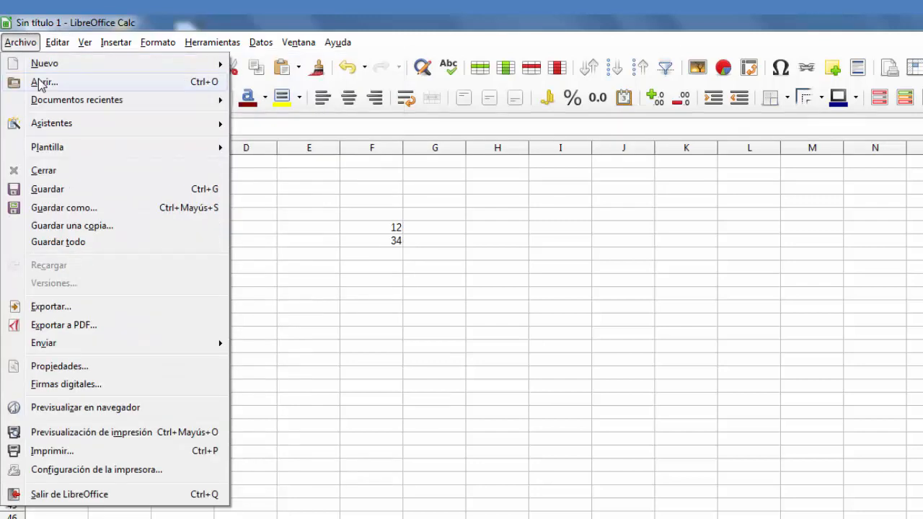
pyautogui.moveTo(51, 104)
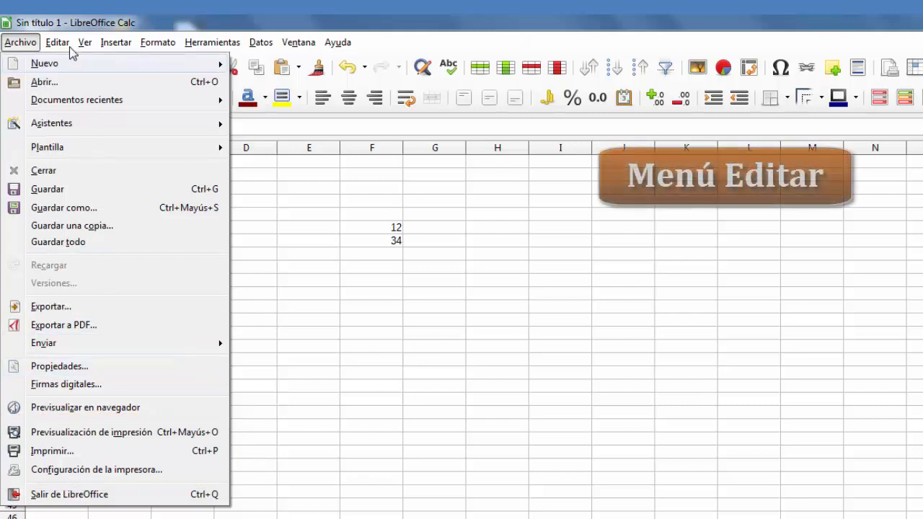
pyautogui.moveTo(58, 44)
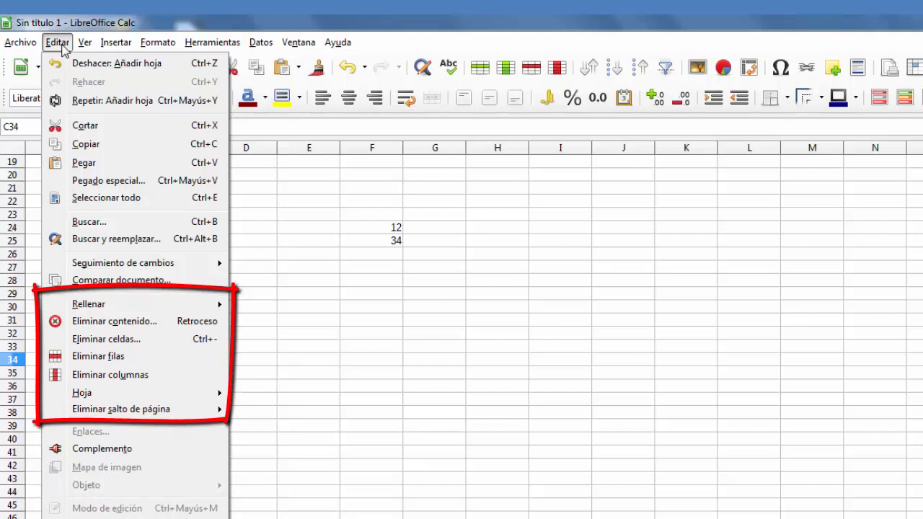
pyautogui.moveTo(131, 306)
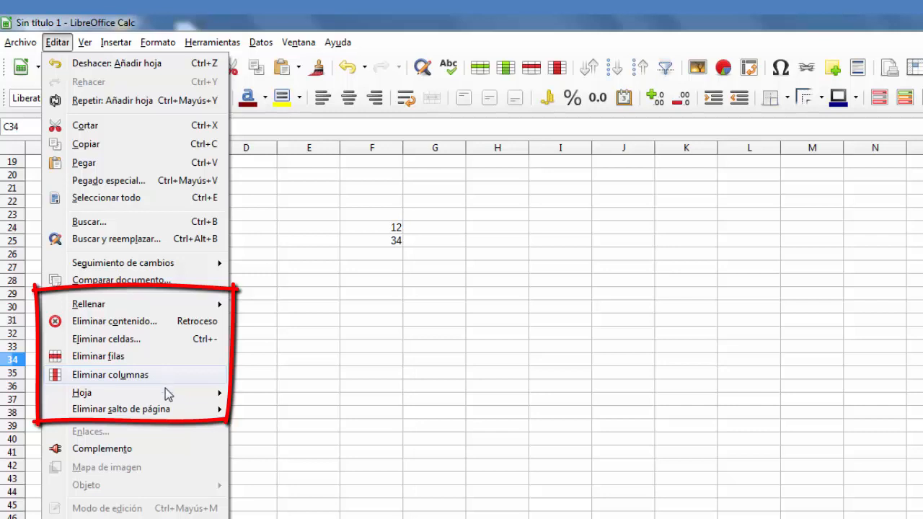
pyautogui.moveTo(166, 397)
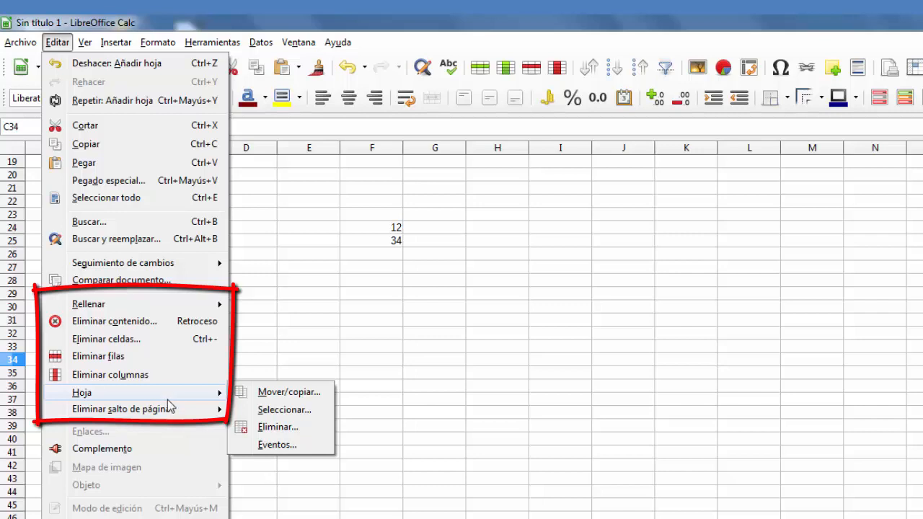
pyautogui.moveTo(167, 412)
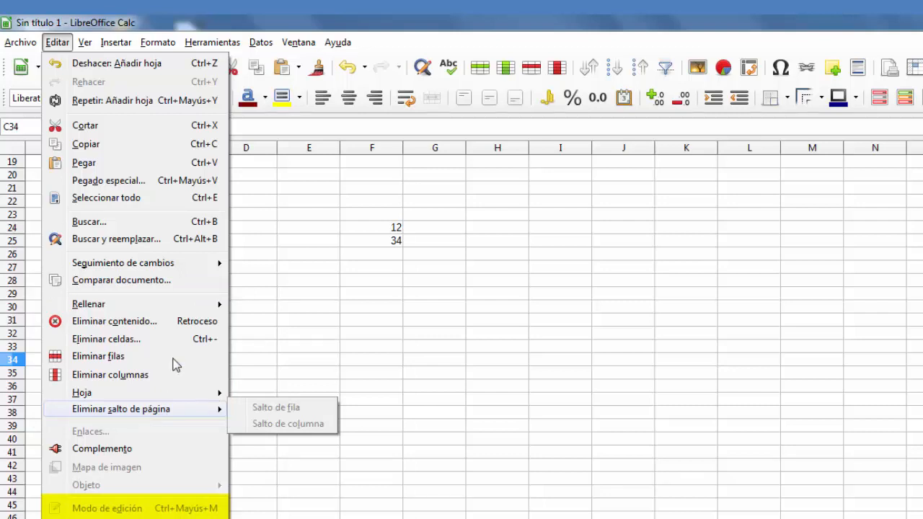
# View Hoja1 in page break preview and return to the normal view
pyautogui.click(85, 43)
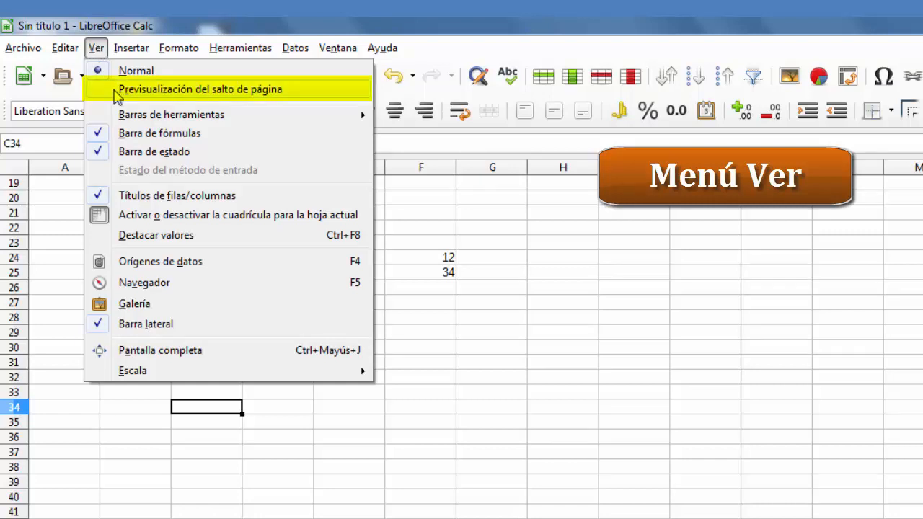
pyautogui.click(116, 90)
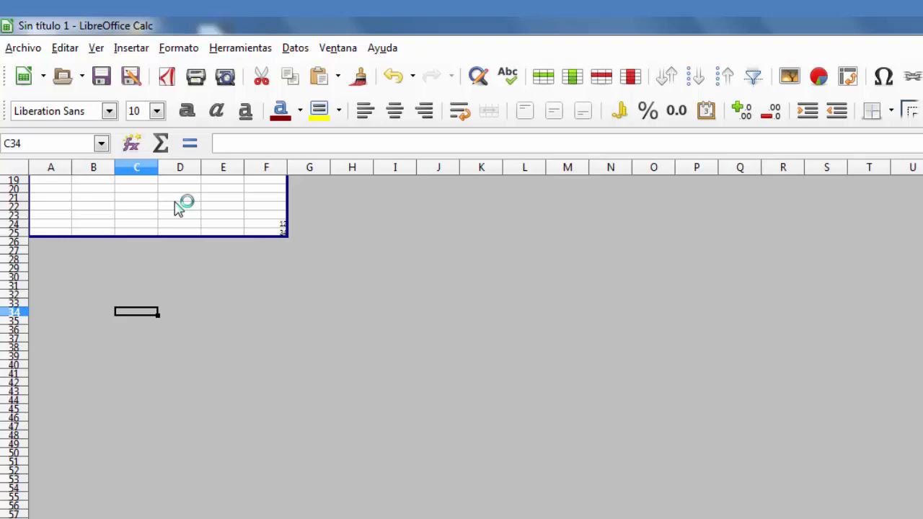
pyautogui.click(95, 49)
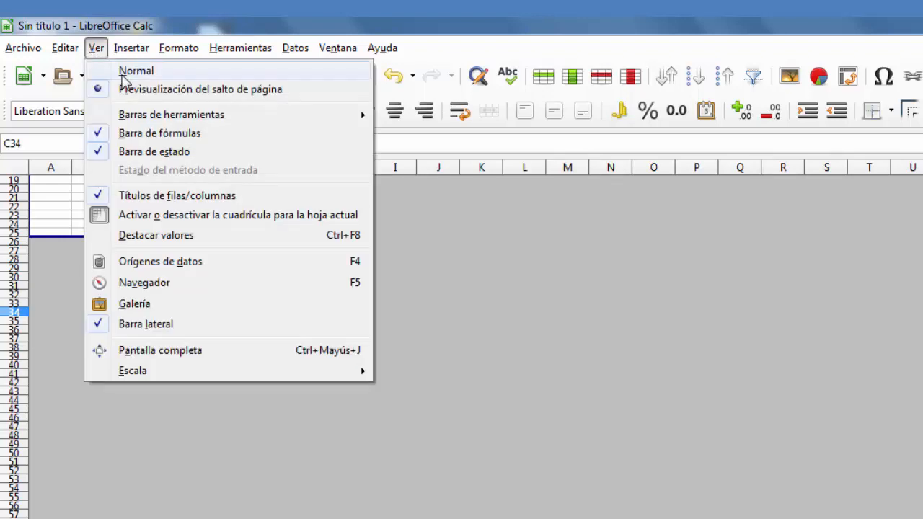
pyautogui.click(124, 72)
# Hide the formula bar and display it again
pyautogui.click(95, 49)
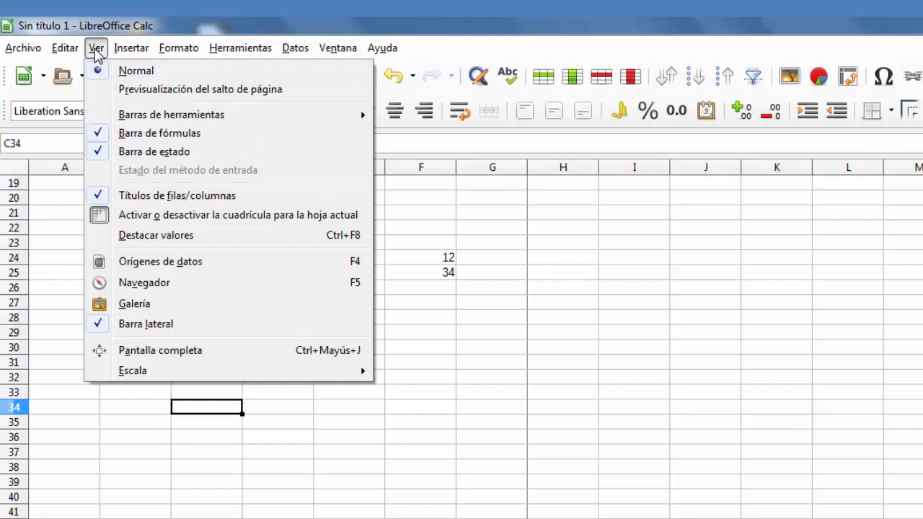
pyautogui.click(187, 137)
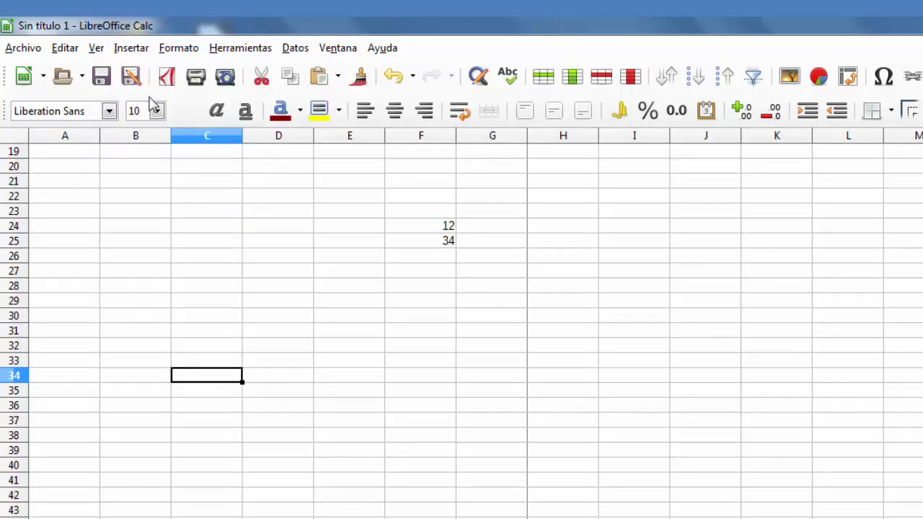
pyautogui.click(98, 49)
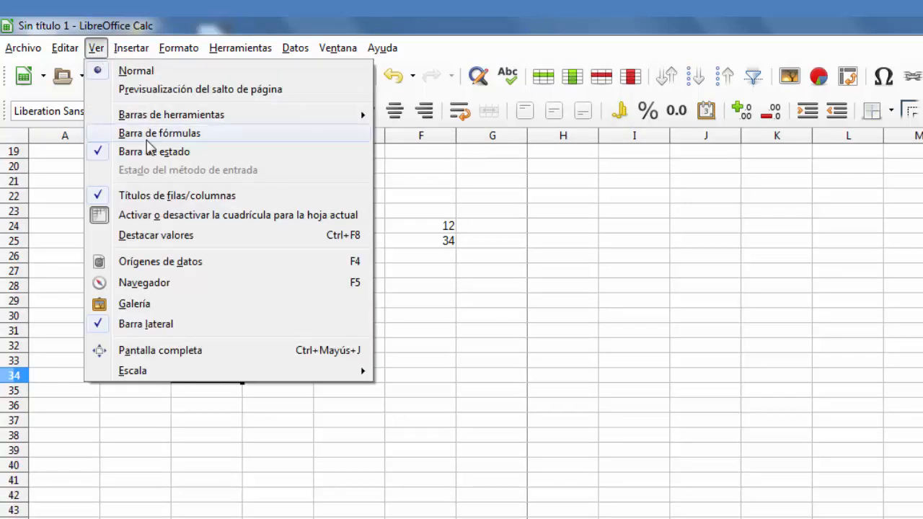
pyautogui.click(141, 134)
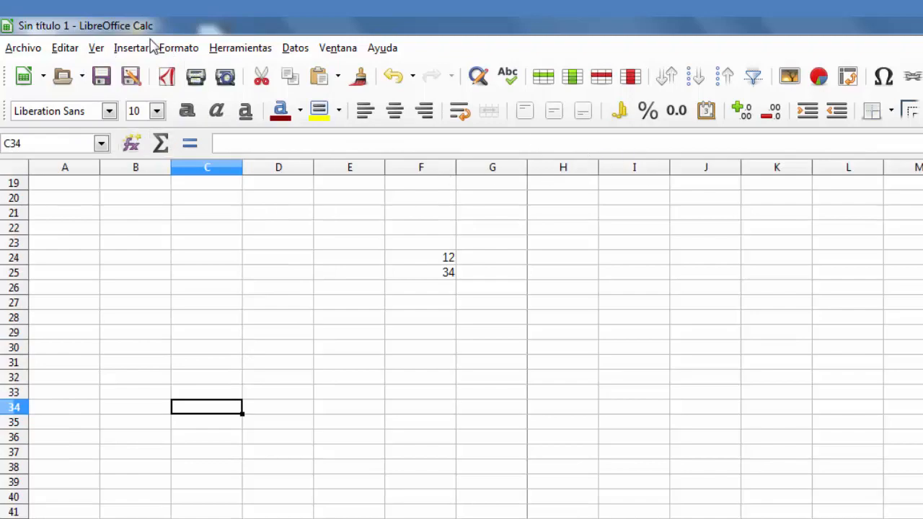
# Hide the status bar and display it again
pyautogui.click(95, 47)
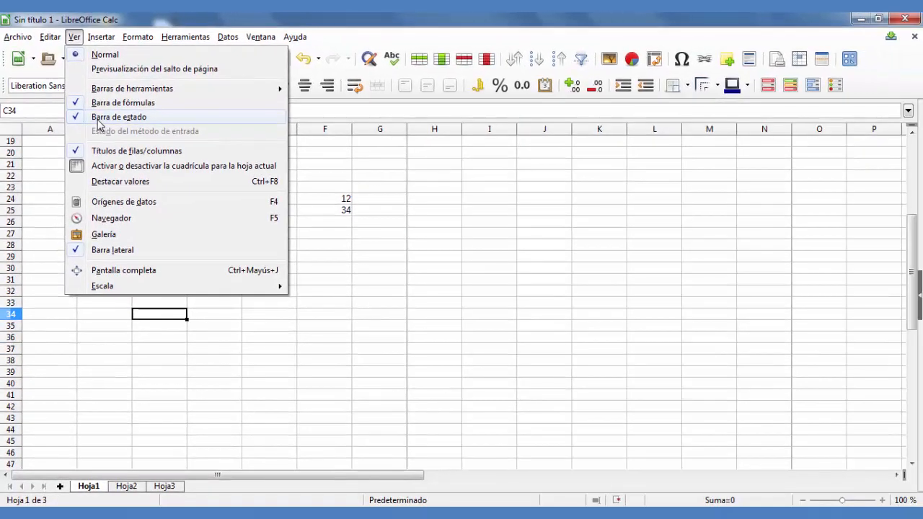
pyautogui.click(106, 127)
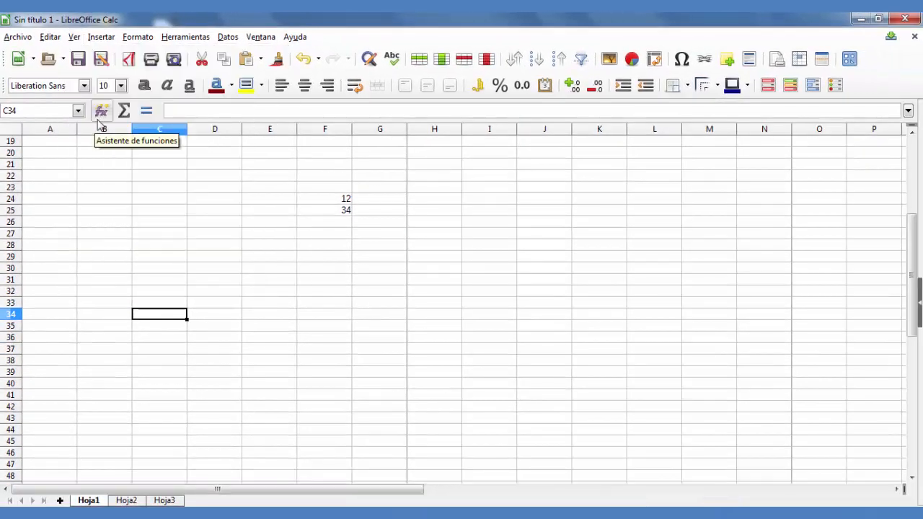
pyautogui.click(74, 37)
pyautogui.click(106, 118)
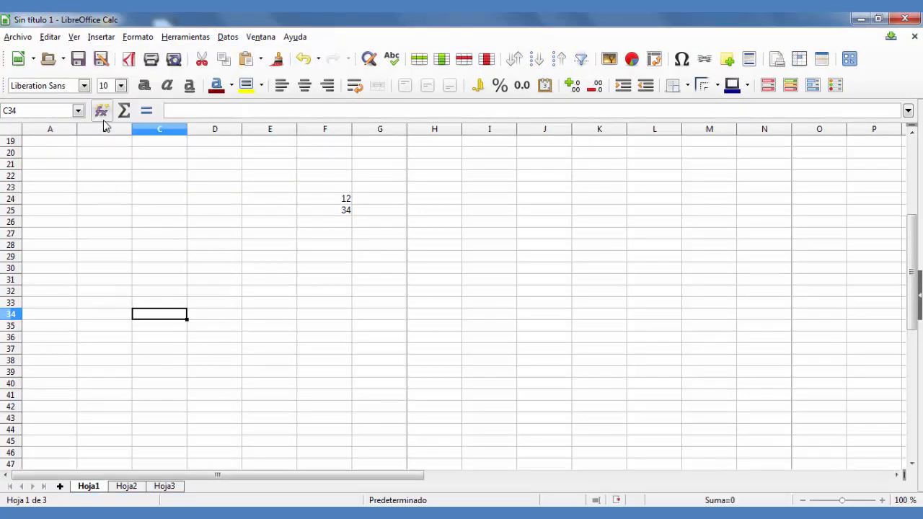
# Hide the Standard (Estándar) toolbar and display it again
pyautogui.click(74, 37)
pyautogui.moveTo(102, 93)
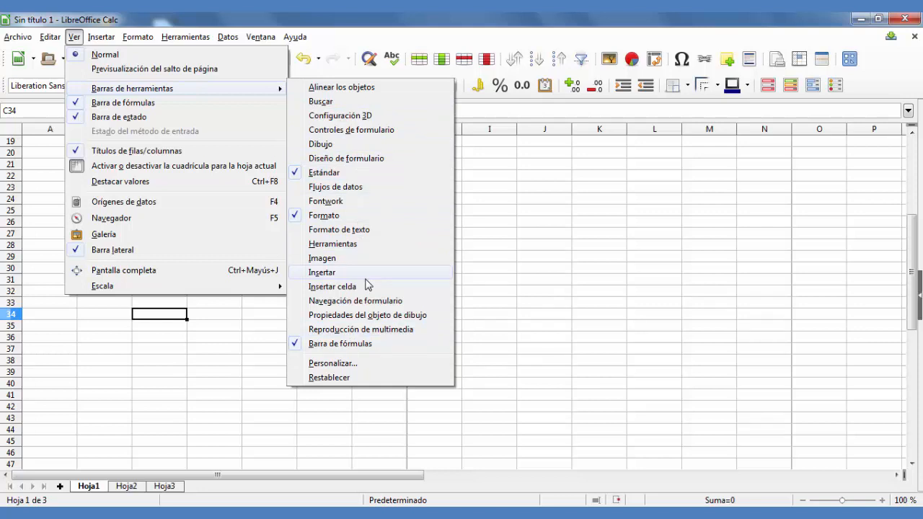
pyautogui.click(320, 173)
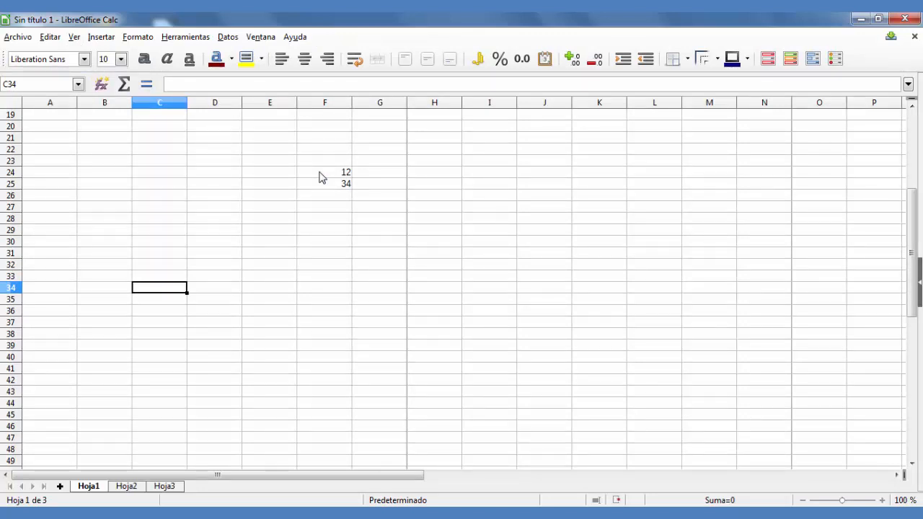
pyautogui.click(74, 37)
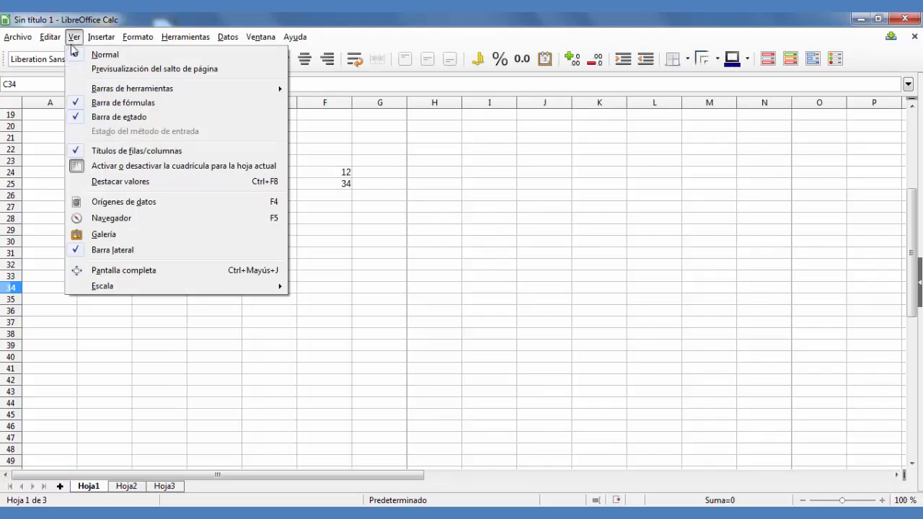
pyautogui.click(321, 173)
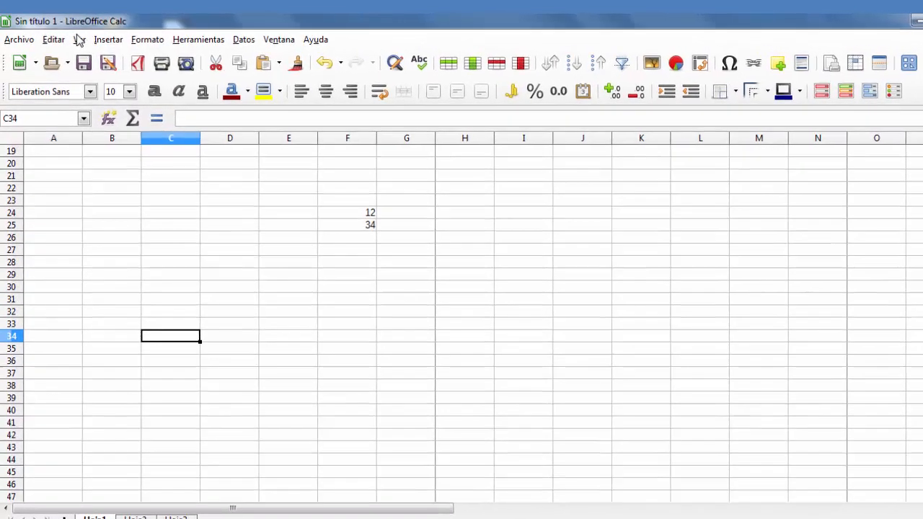
# Turn off the grid lines of the current sheet and turn them back on
pyautogui.click(74, 36)
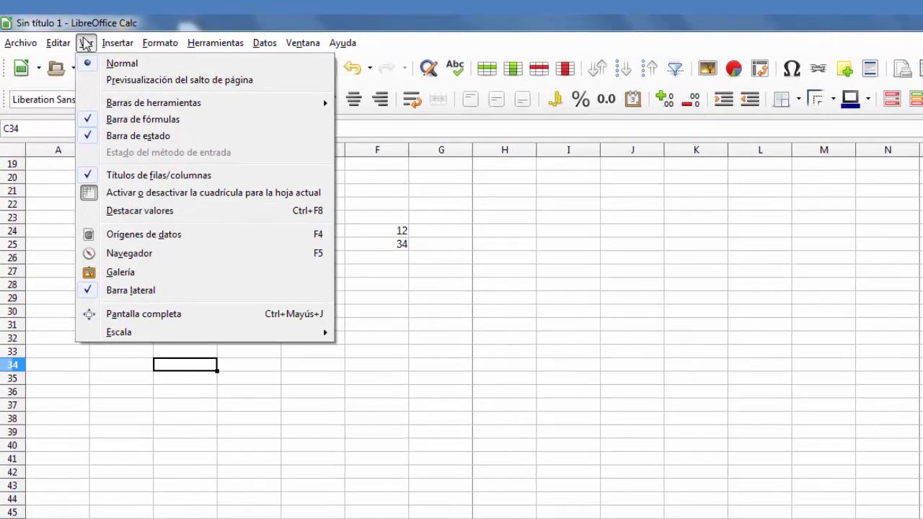
pyautogui.click(137, 198)
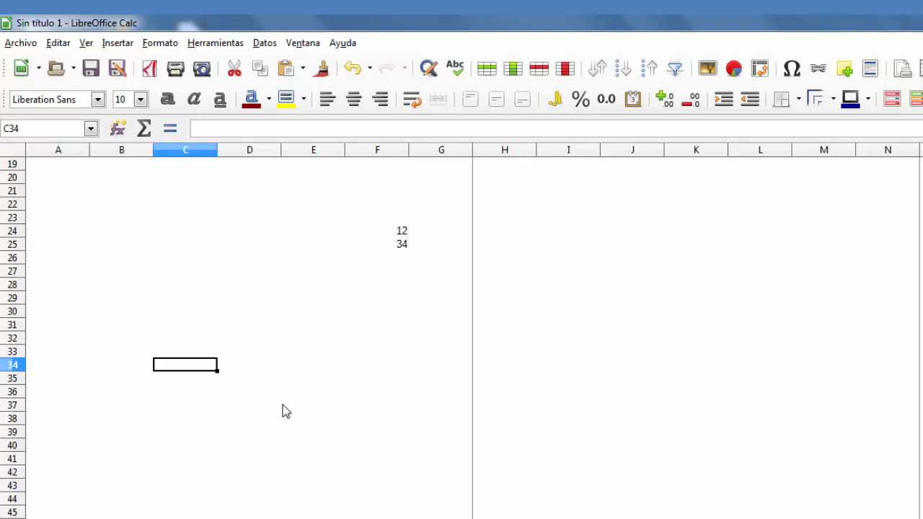
pyautogui.click(85, 42)
pyautogui.click(142, 196)
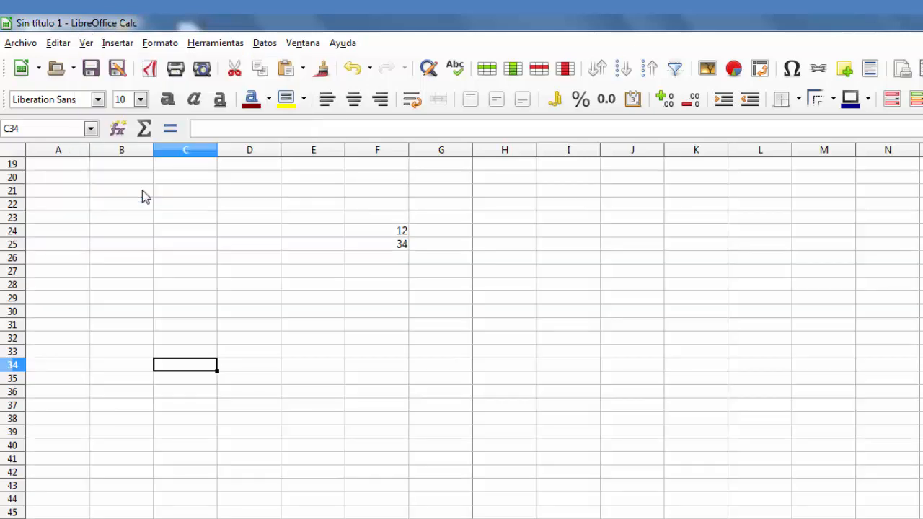
# Turn on value highlighting (Destacar valores) and undo the last edit to the workbook
pyautogui.click(87, 44)
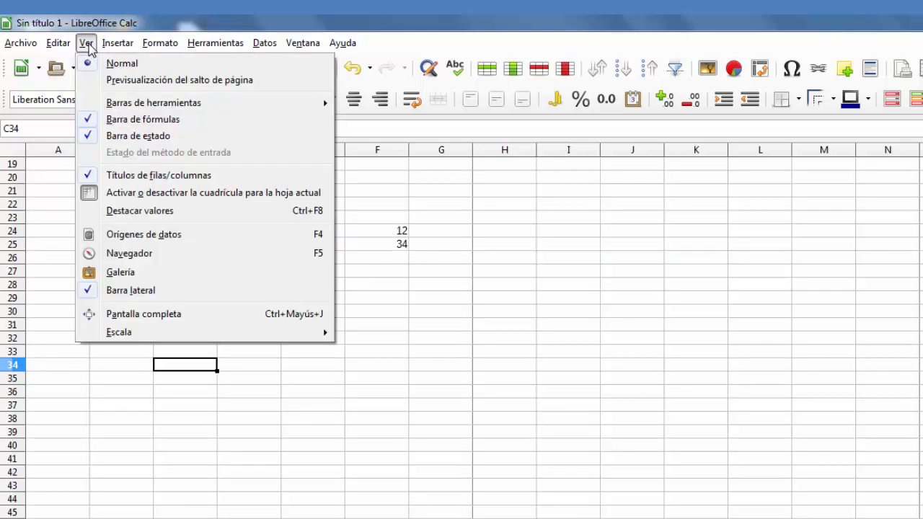
pyautogui.click(160, 214)
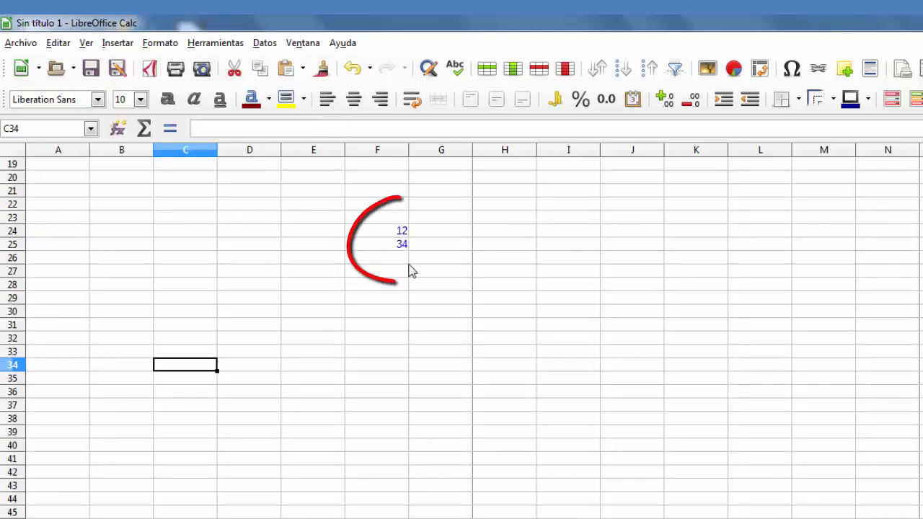
pyautogui.click(351, 69)
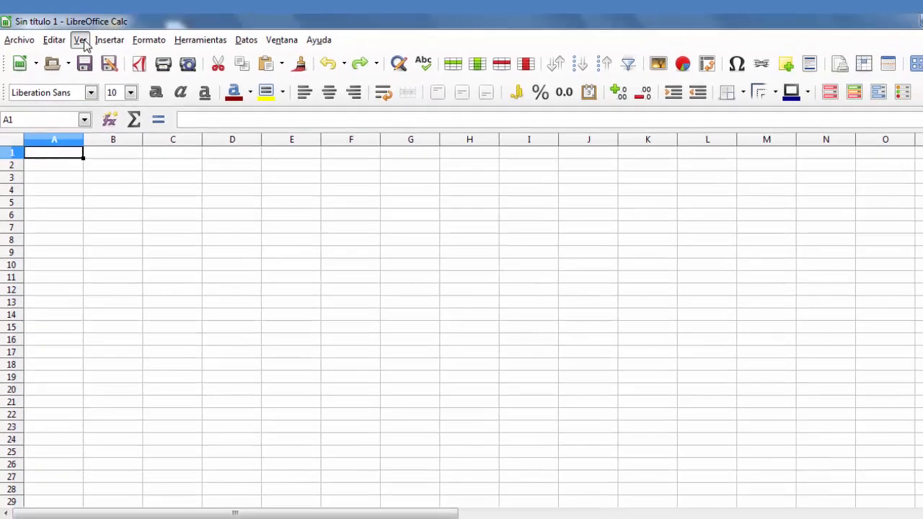
# Expand the collapsed sidebar, turn it off and on again, and collapse it
pyautogui.click(81, 40)
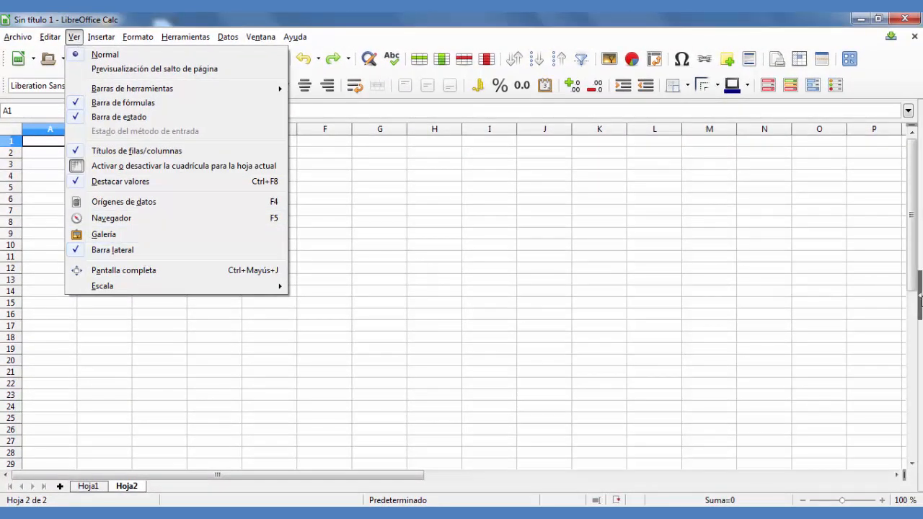
pyautogui.click(920, 300)
pyautogui.click(919, 300)
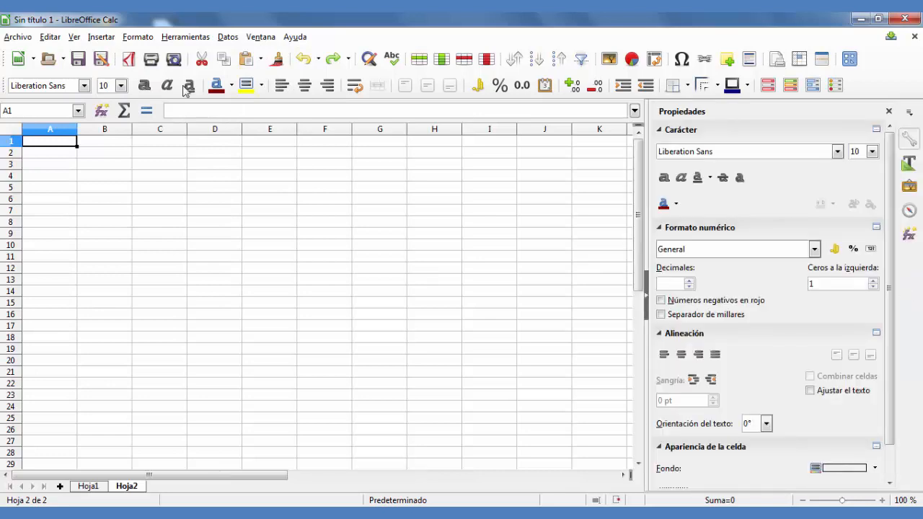
pyautogui.click(74, 38)
pyautogui.click(115, 252)
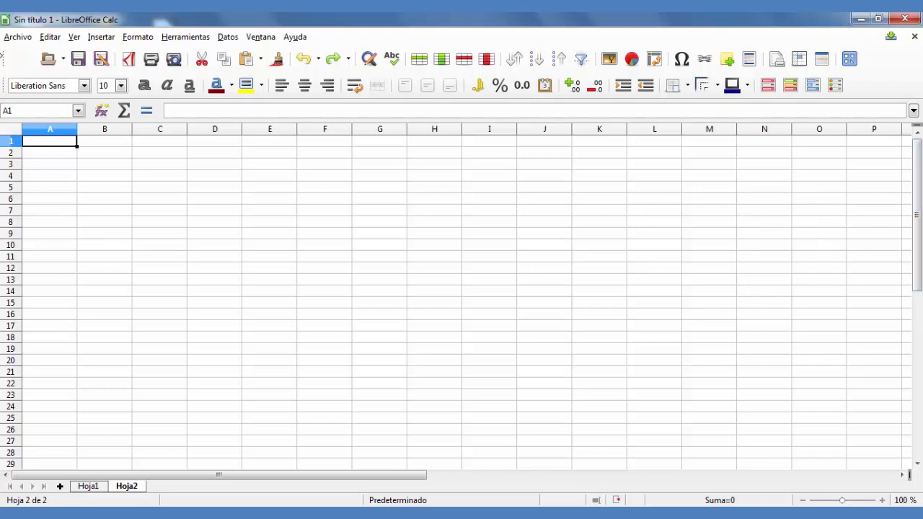
pyautogui.click(77, 36)
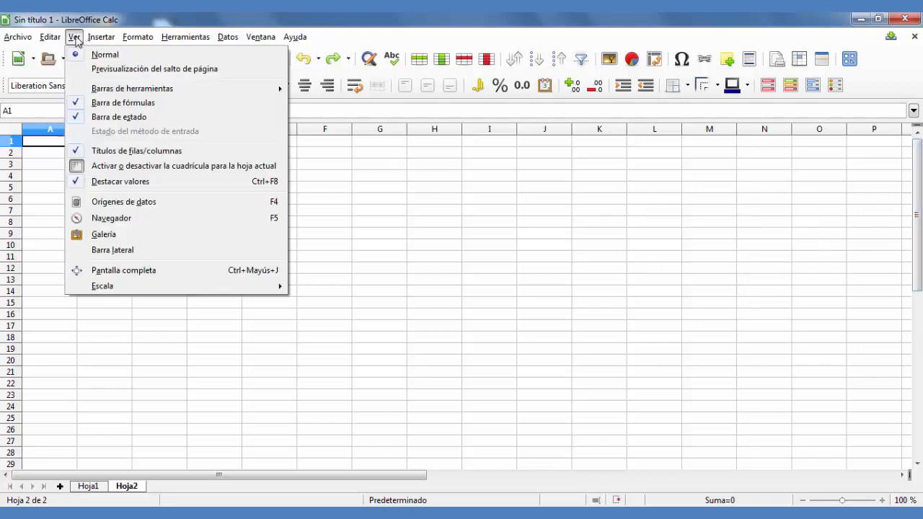
pyautogui.click(127, 254)
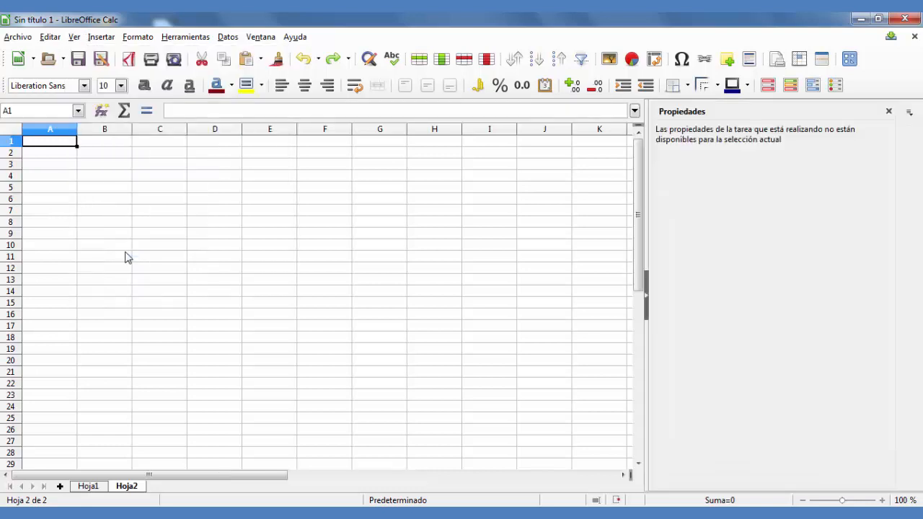
pyautogui.click(648, 301)
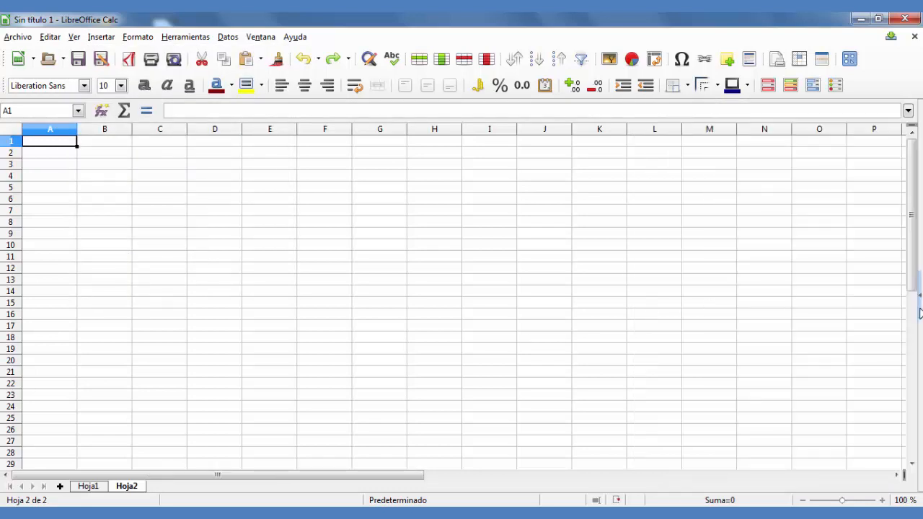
# Examine the available zoom scales, the insertion commands including multimedia, and the formatting commands for cells and rows
pyautogui.click(74, 37)
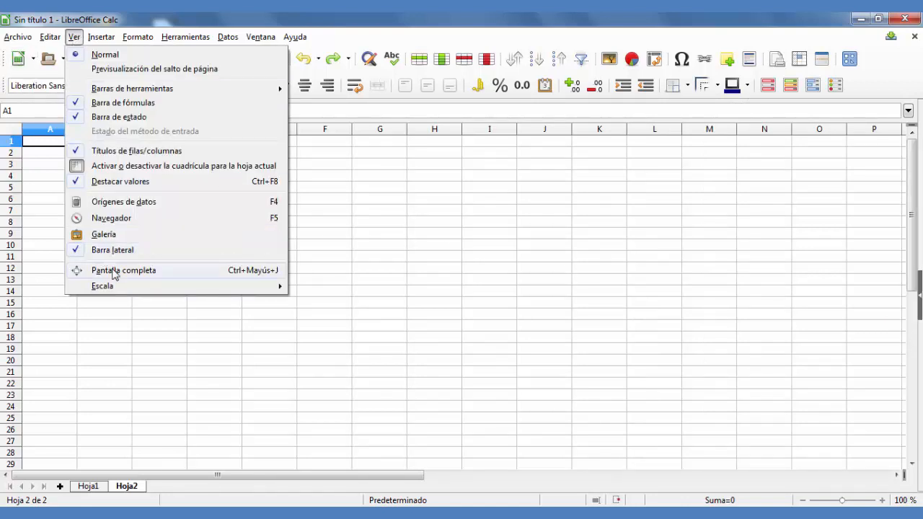
pyautogui.moveTo(119, 292)
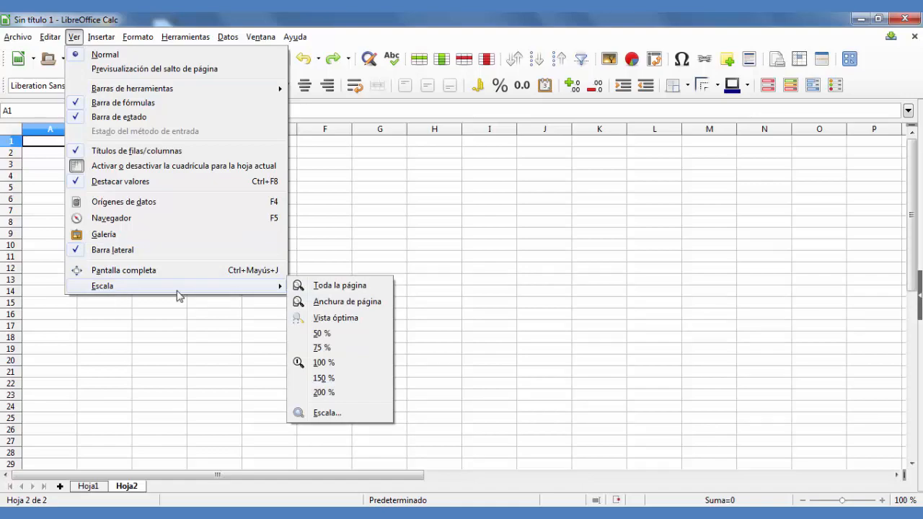
pyautogui.moveTo(101, 38)
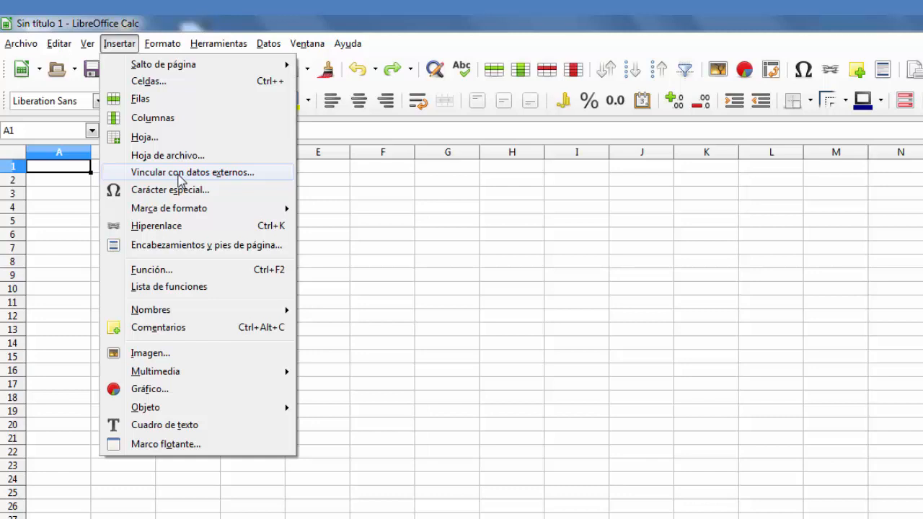
pyautogui.moveTo(213, 371)
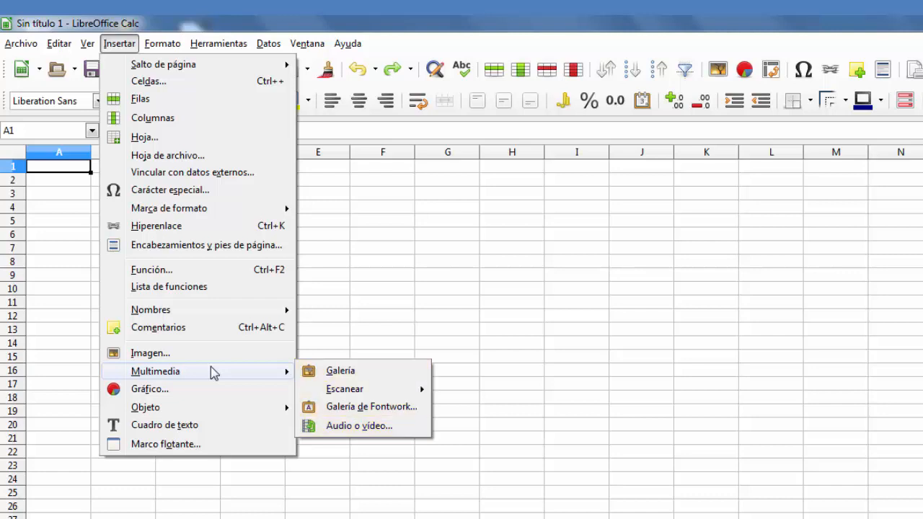
pyautogui.moveTo(204, 408)
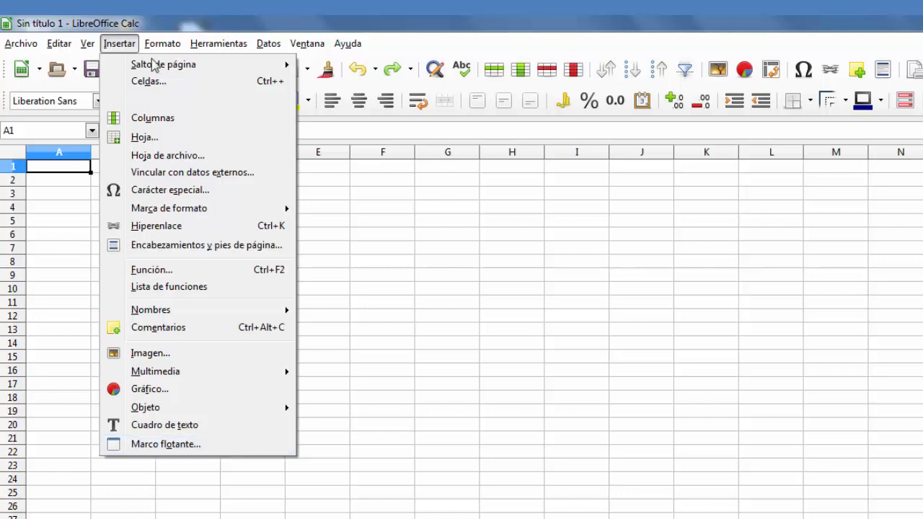
pyautogui.moveTo(162, 44)
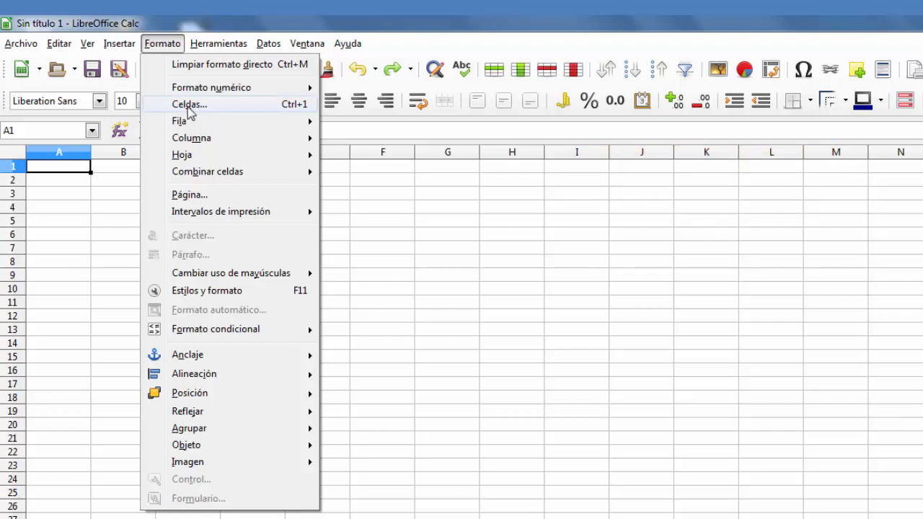
pyautogui.moveTo(194, 124)
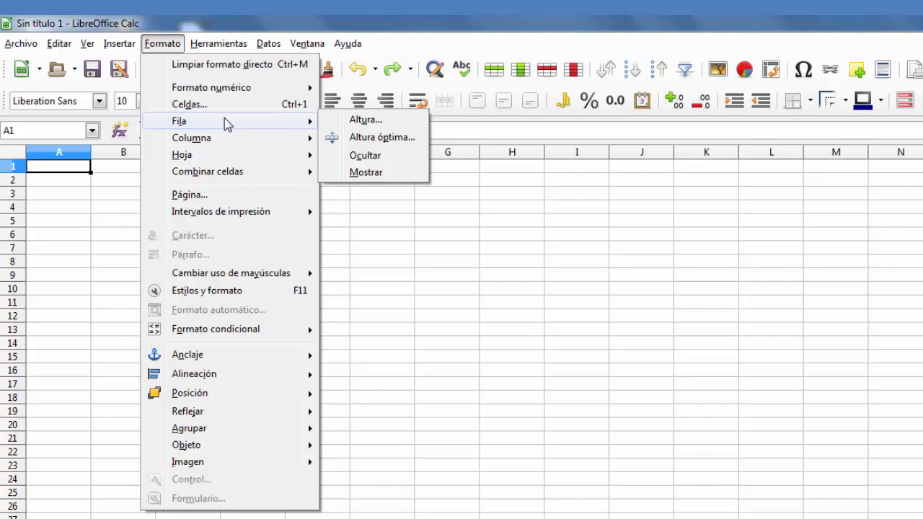
# Review the document protection and cell content tools, and view the LibreOffice options, cancelling the dialog without changes
pyautogui.click(211, 49)
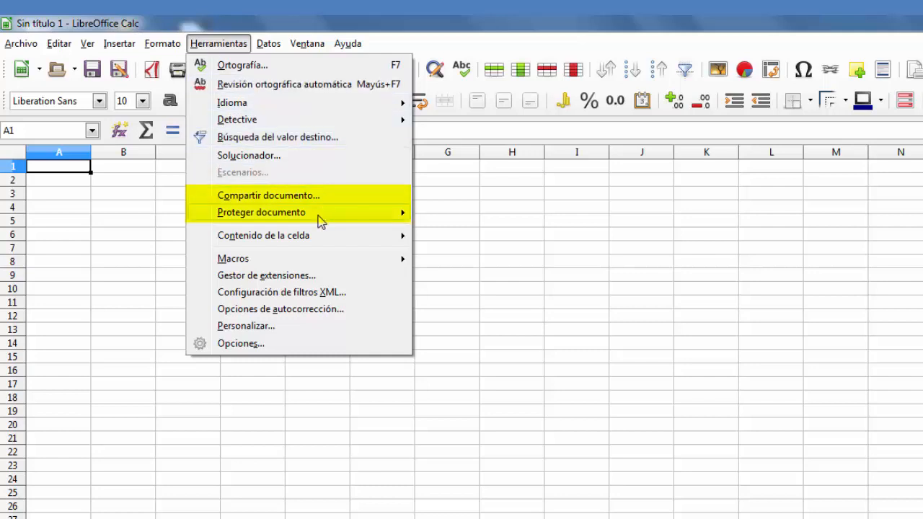
pyautogui.moveTo(321, 222)
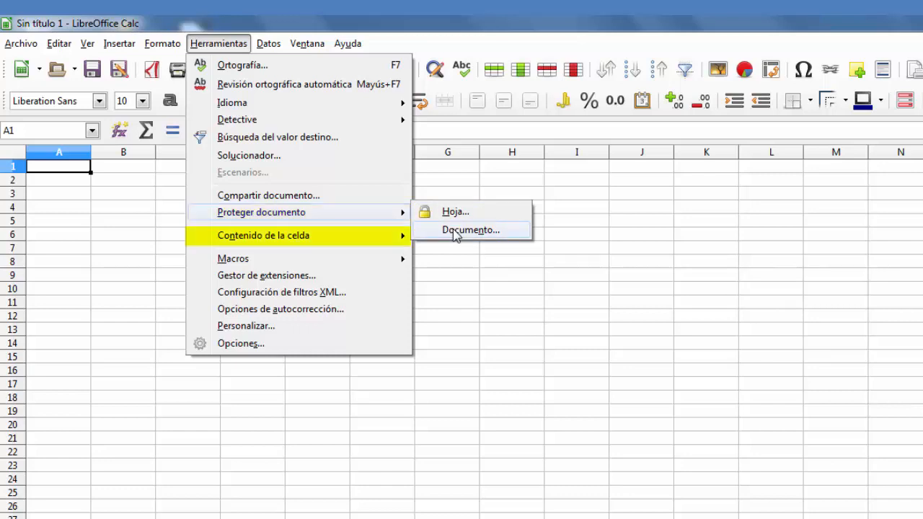
pyautogui.moveTo(357, 243)
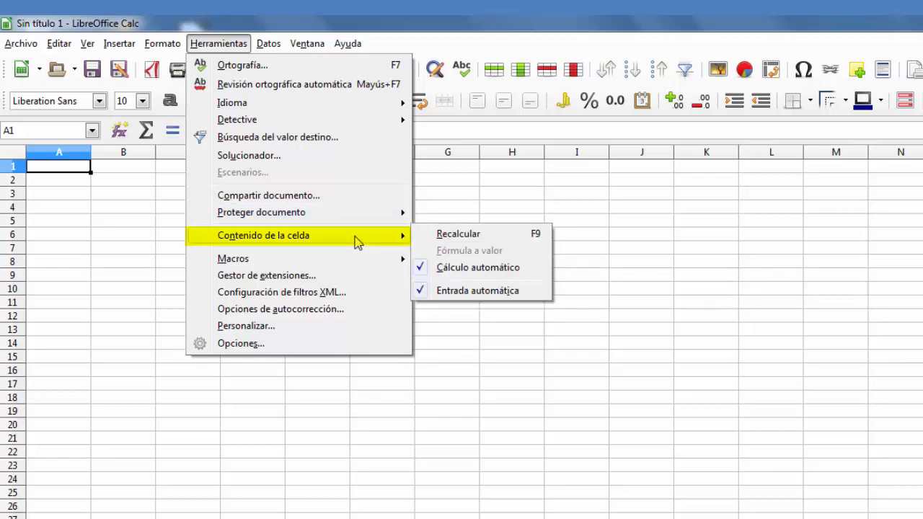
pyautogui.press('Down')
pyautogui.press('Down')
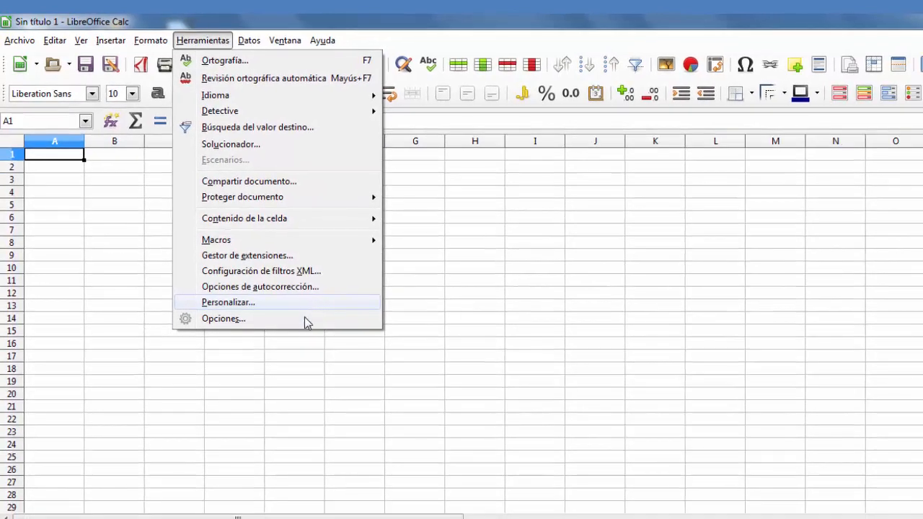
pyautogui.click(304, 318)
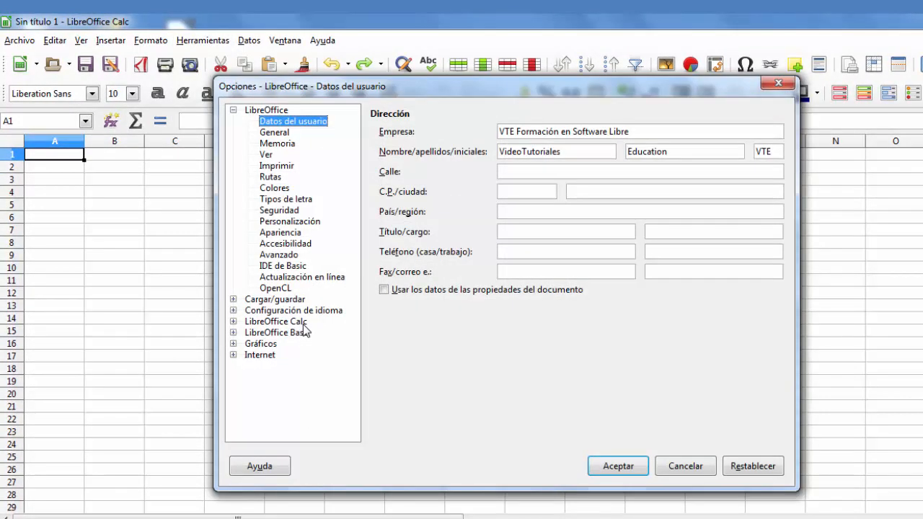
pyautogui.click(681, 466)
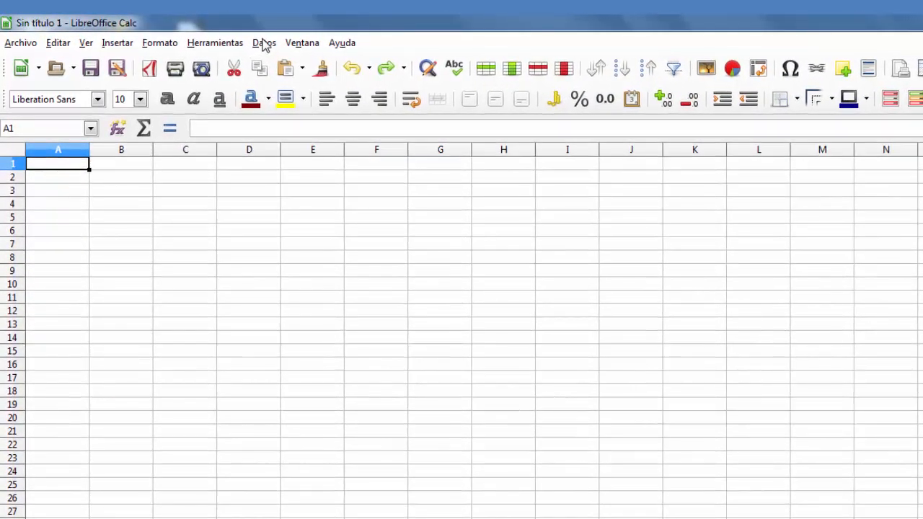
# Review the commands for handling data and for managing, splitting and freezing windows
pyautogui.click(252, 40)
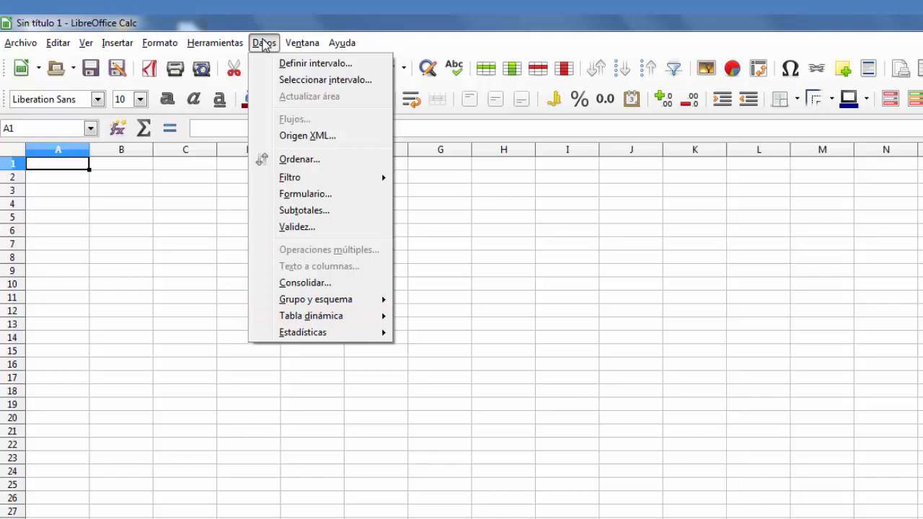
pyautogui.moveTo(294, 46)
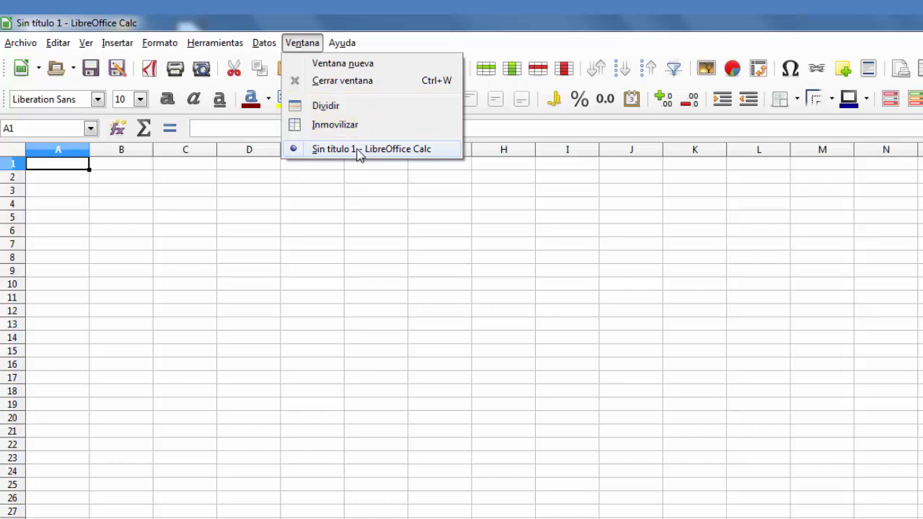
# Check for LibreOffice updates, close the update dialog, and look over the remaining help commands
pyautogui.moveTo(343, 45)
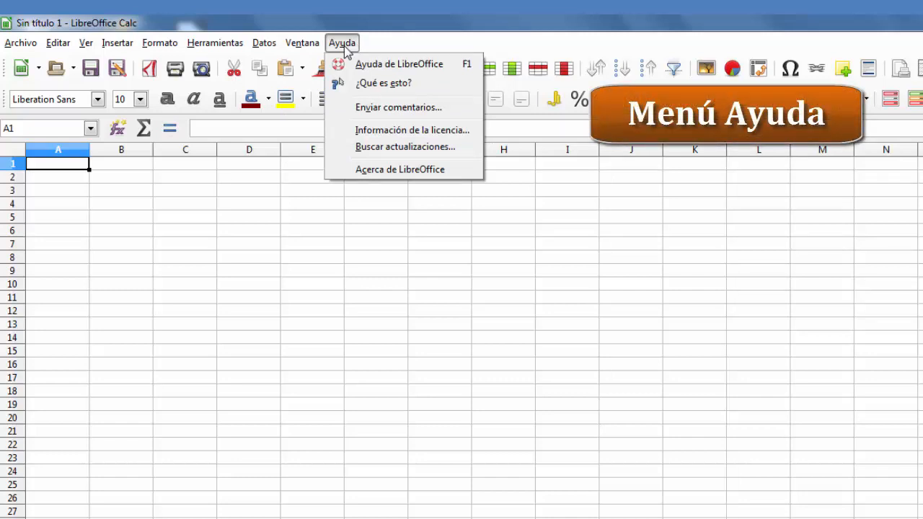
pyautogui.click(381, 149)
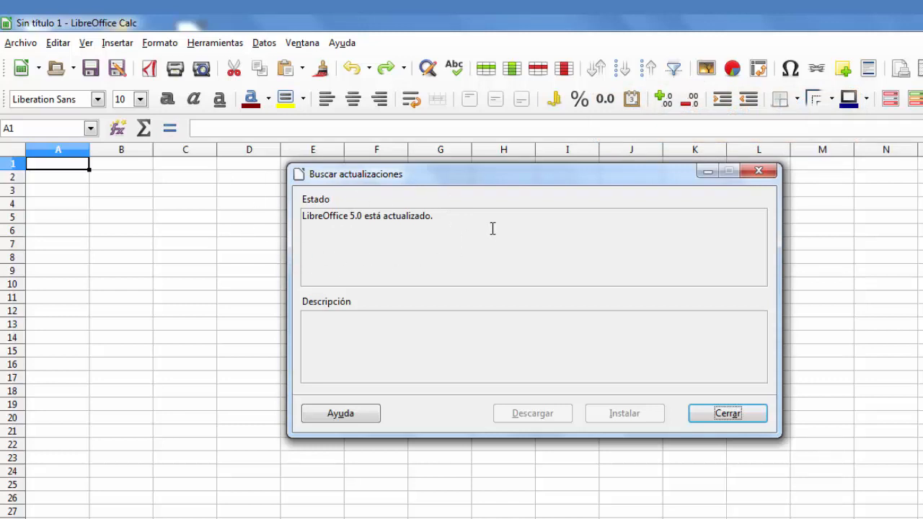
pyautogui.click(706, 413)
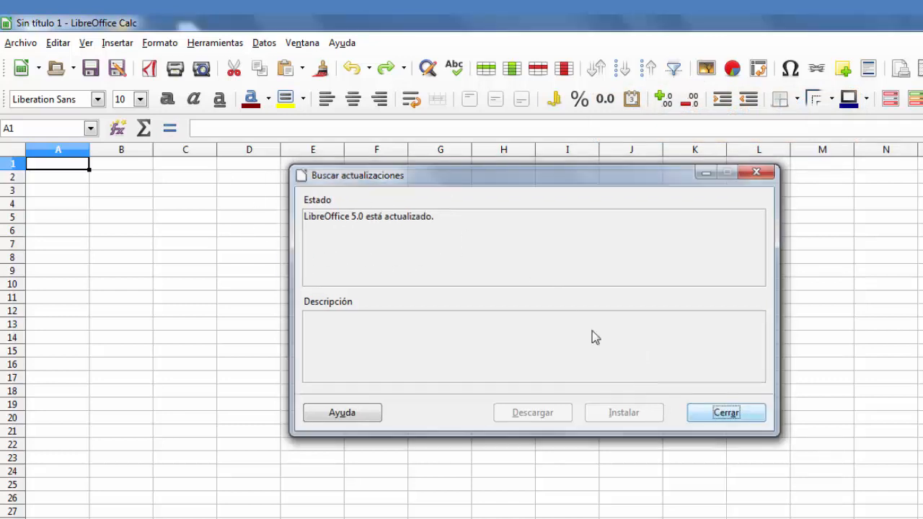
pyautogui.click(303, 43)
pyautogui.moveTo(342, 43)
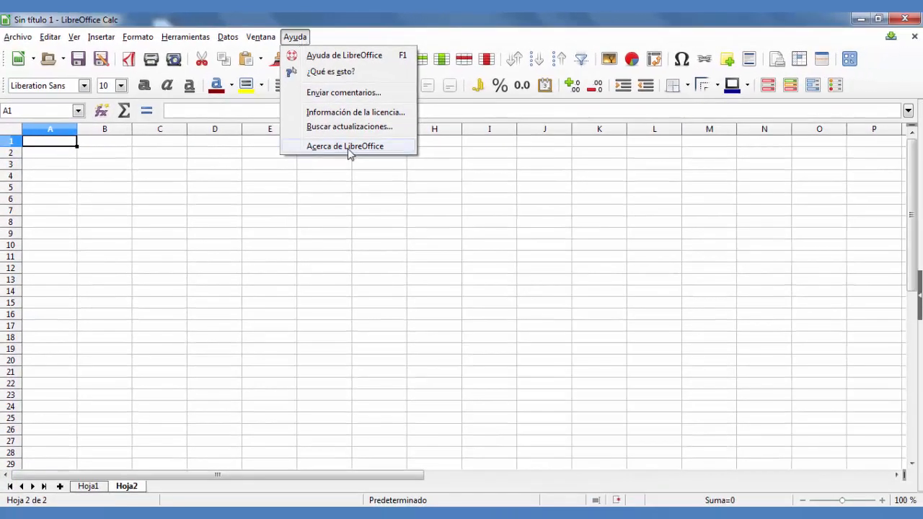
# View the LibreOffice version information and the licensing and legal information, closing each dialog after reading it
pyautogui.click(348, 147)
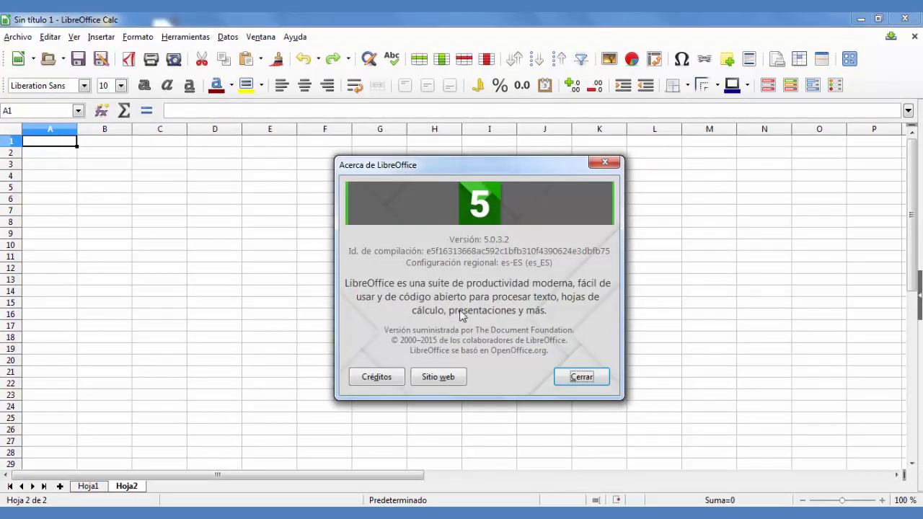
pyautogui.click(575, 377)
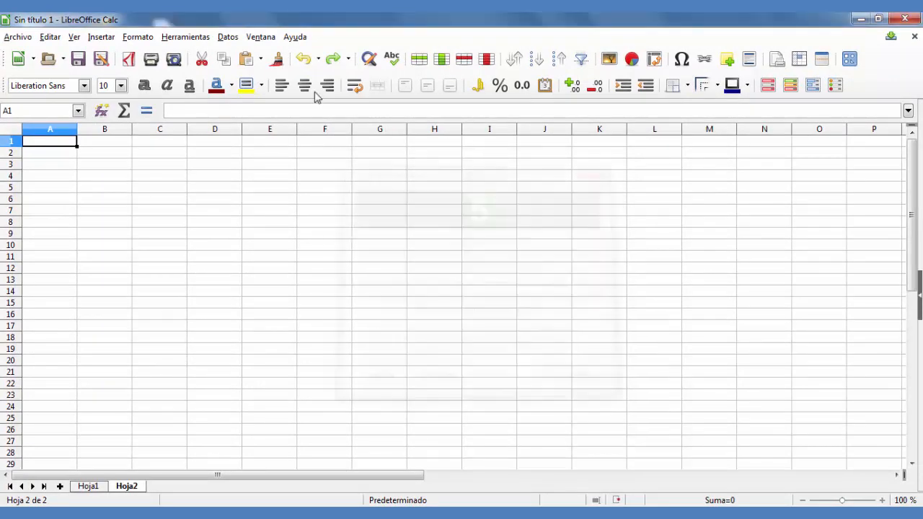
pyautogui.click(297, 38)
pyautogui.click(352, 113)
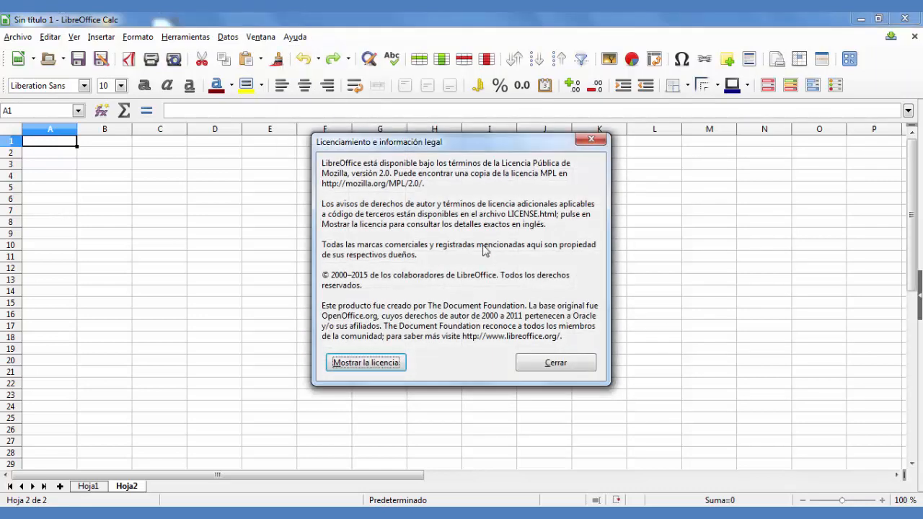
pyautogui.click(556, 361)
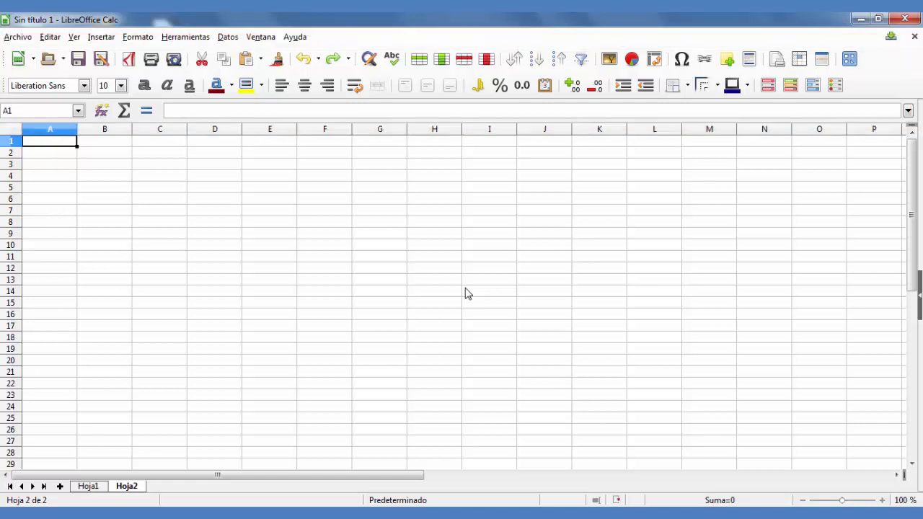
# View the toolbar customization settings, cancelling without changes, and check which toolbars are enabled for display
pyautogui.click(181, 37)
pyautogui.click(224, 279)
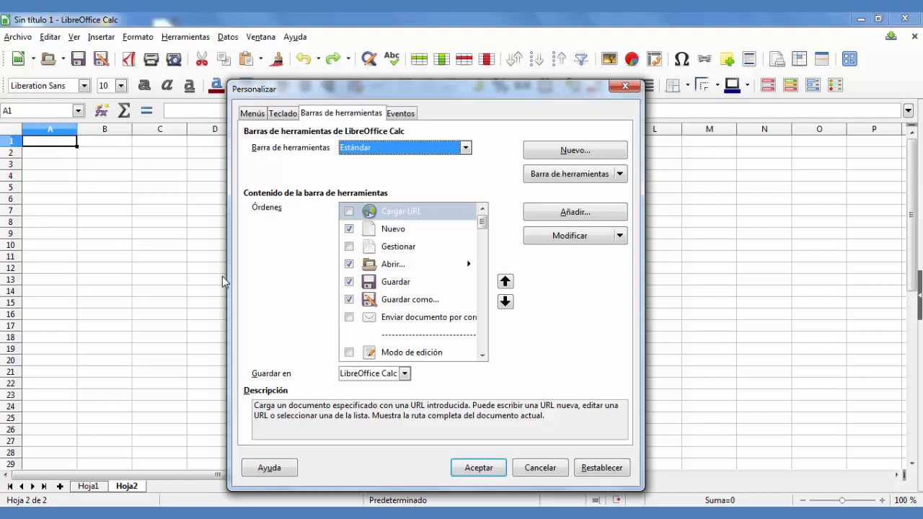
pyautogui.click(532, 468)
pyautogui.click(75, 37)
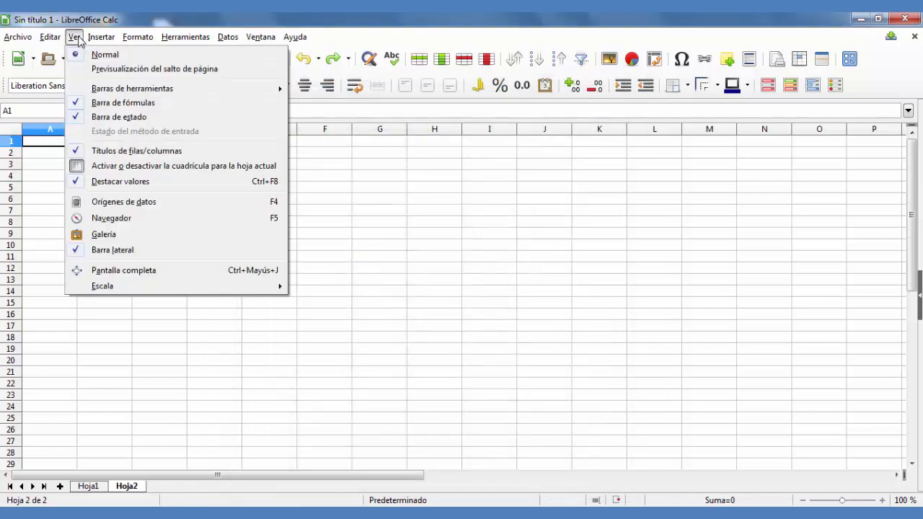
pyautogui.moveTo(104, 90)
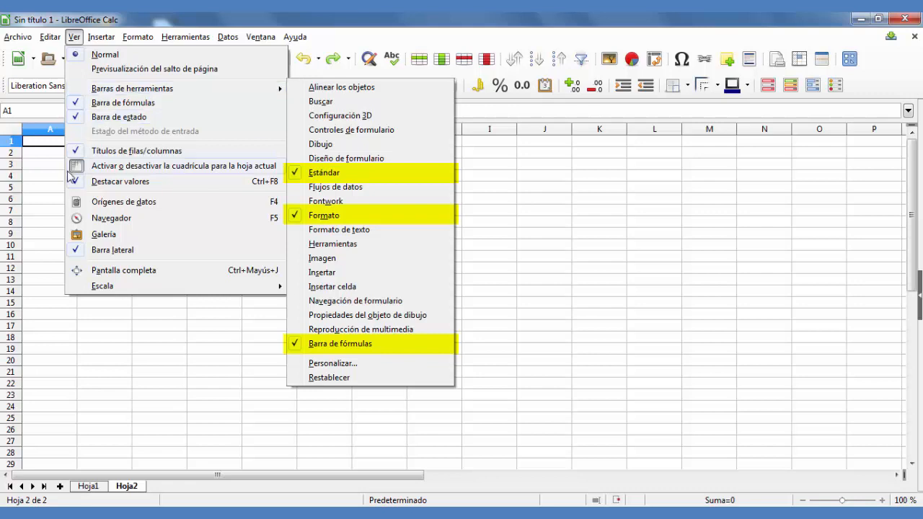
pyautogui.click(45, 190)
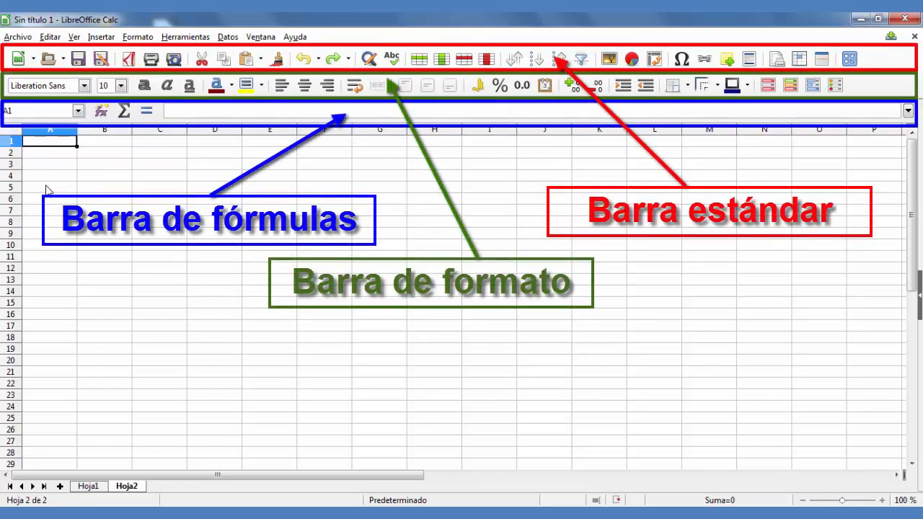